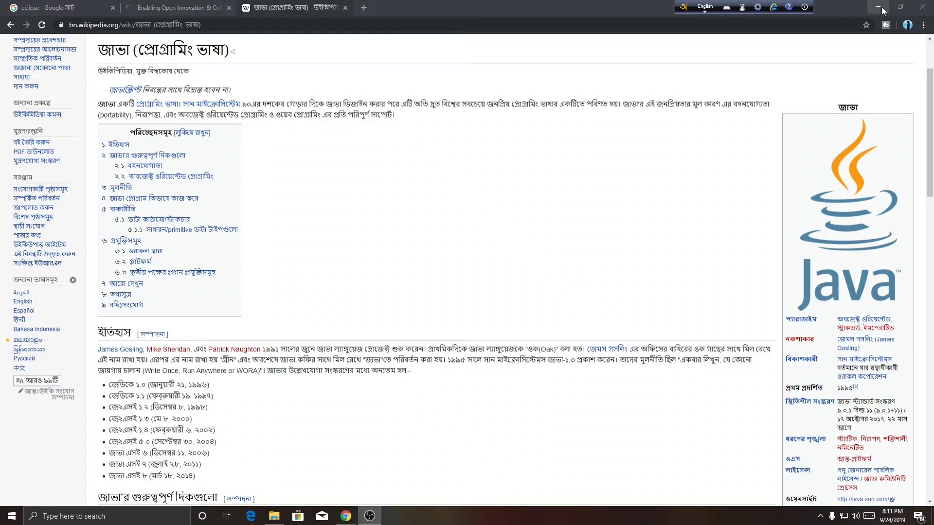
Step: Search Google for java and open the Download Free Java Software result in a new tab
{"action": "left_click", "coordinate": [176, 5]}
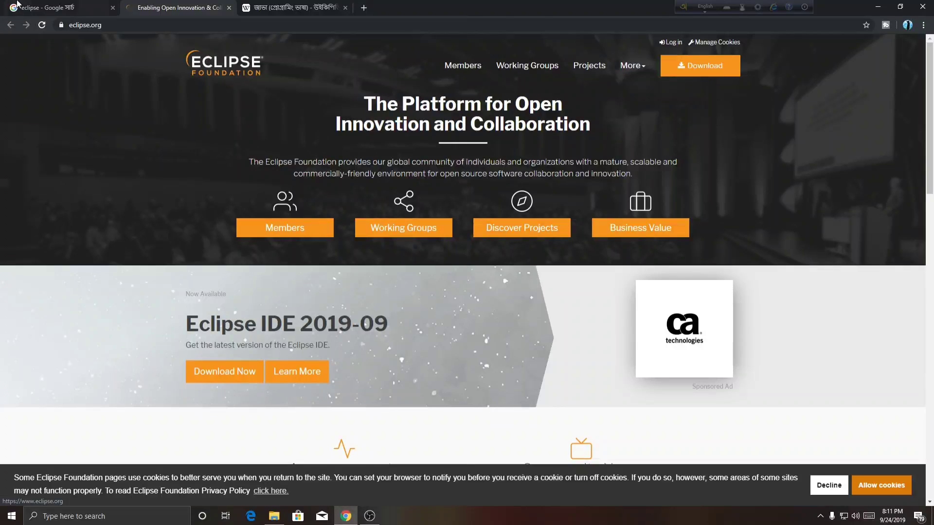
{"action": "key", "text": "ctrl+shift+Tab"}
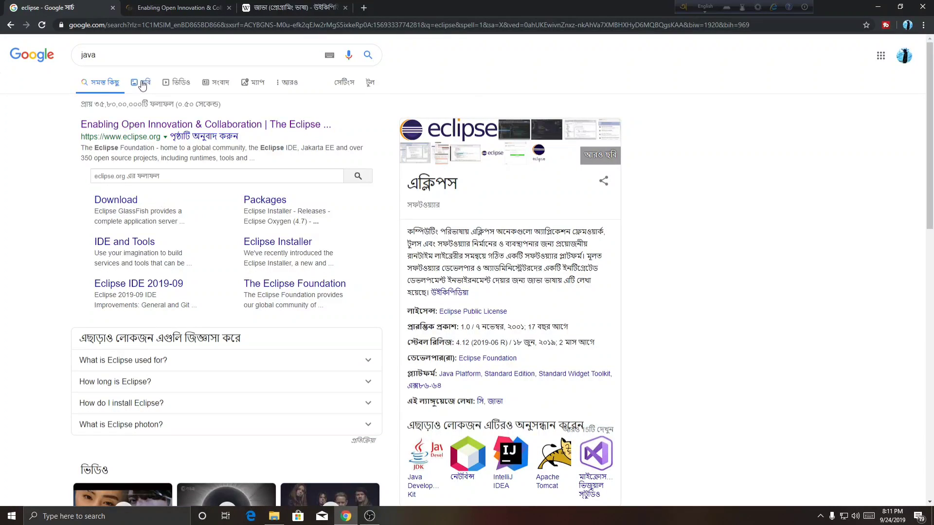
{"action": "left_click", "coordinate": [368, 56]}
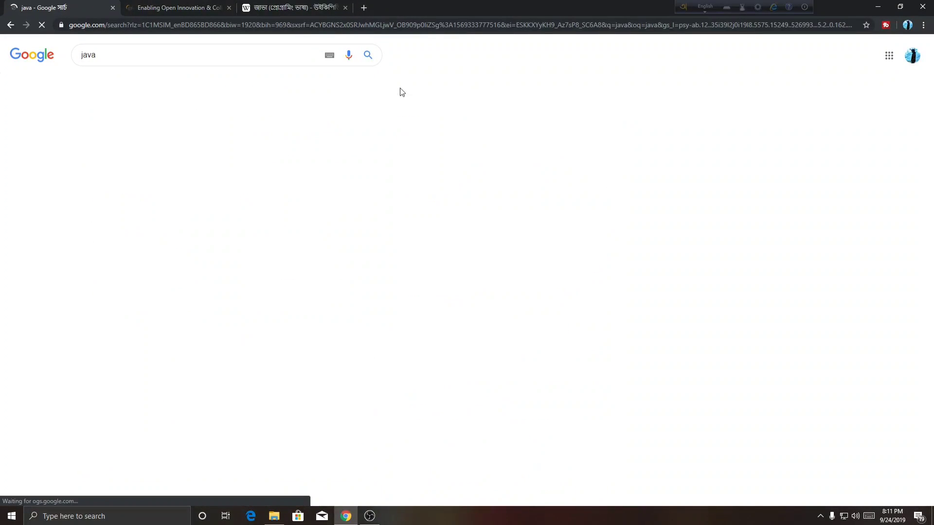
{"action": "right_click", "coordinate": [161, 128]}
{"action": "left_click", "coordinate": [167, 139]}
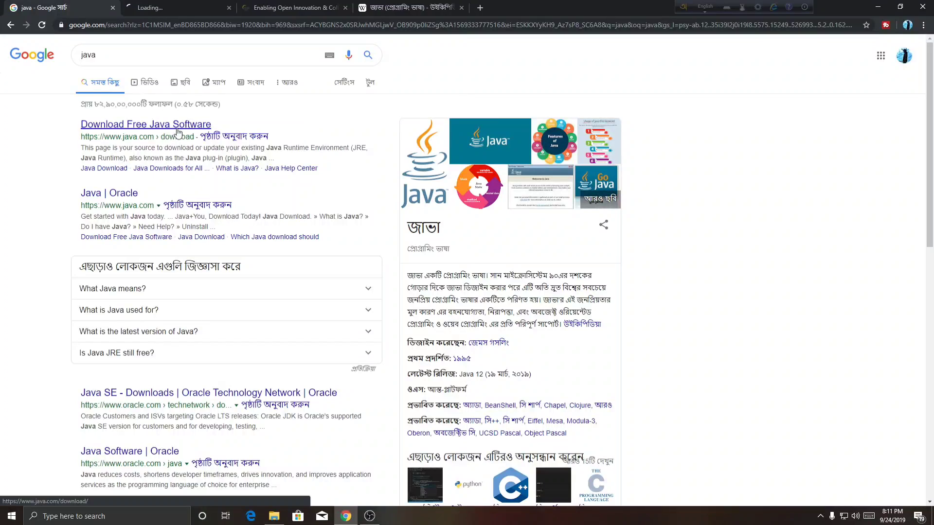
{"action": "key", "text": "ctrl+Tab"}
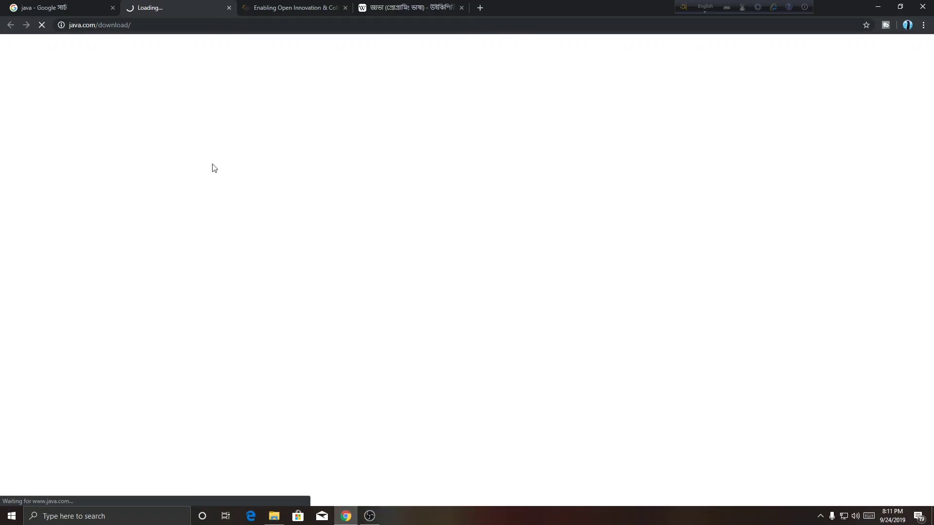
{"action": "key", "text": "ctrl+Tab"}
{"action": "key", "text": "ctrl+shift+Tab"}
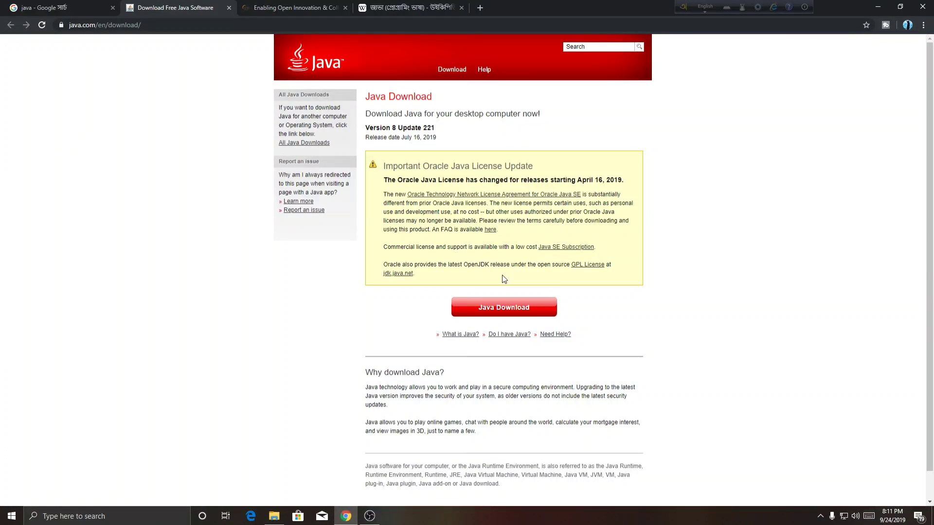
{"action": "scroll", "coordinate": [505, 280], "scroll_direction": "down", "scroll_amount": 2}
Step: Search Google for eclipse in the original tab, open the Eclipse Foundation website and look over its homepage
{"action": "key", "text": "ctrl+shift+Tab"}
{"action": "left_click", "coordinate": [112, 80]}
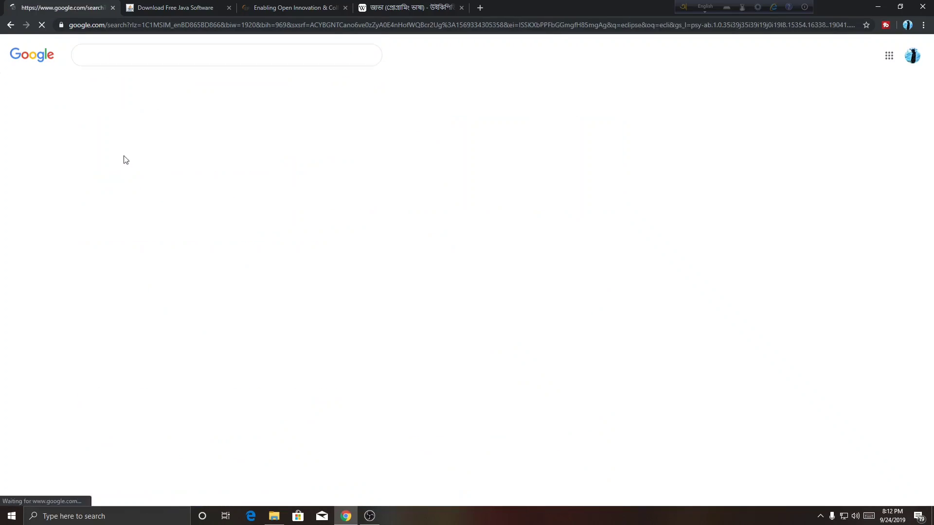
{"action": "left_click", "coordinate": [252, 138]}
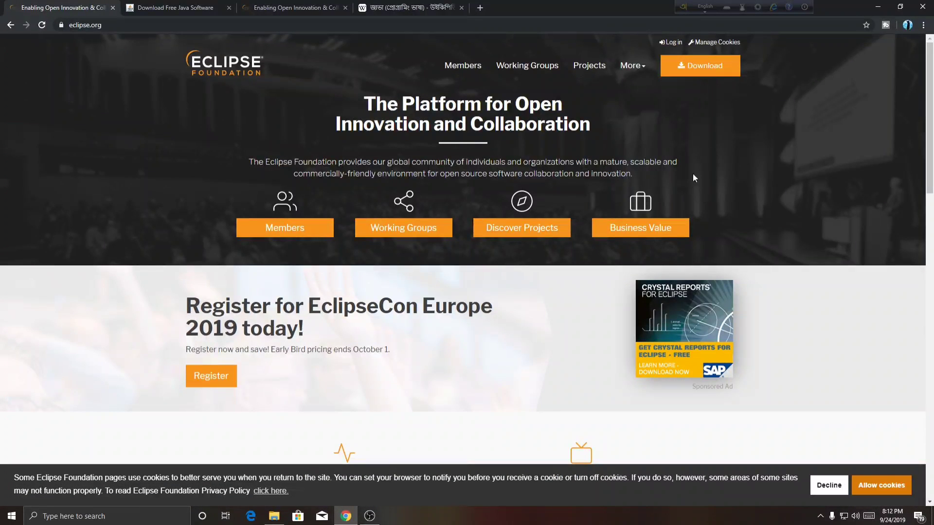
{"action": "scroll", "coordinate": [560, 178], "scroll_direction": "down", "scroll_amount": 8}
{"action": "scroll", "coordinate": [557, 185], "scroll_direction": "up", "scroll_amount": 6}
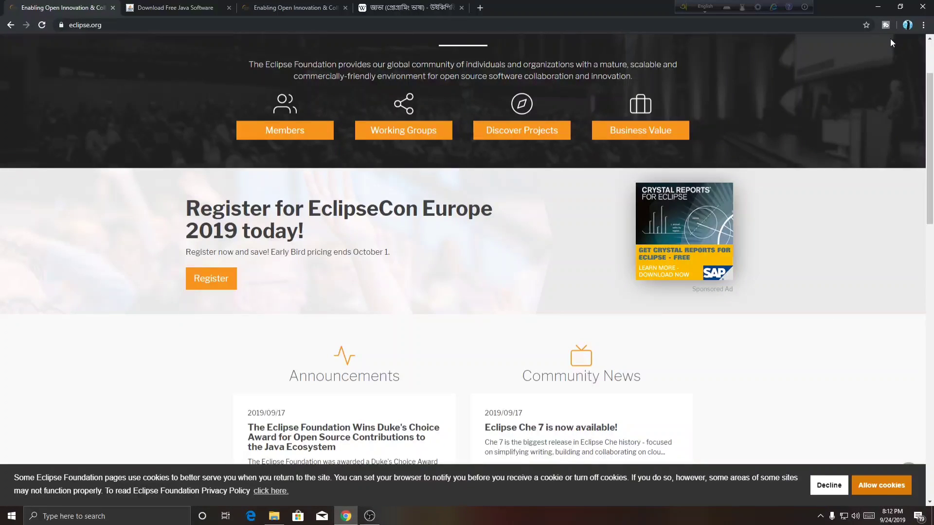
Step: Switch to File Explorer, run jre-8u221-windows-x64 from Downloads as administrator, install Java and close its setup
{"action": "left_click", "coordinate": [878, 7]}
{"action": "left_click_drag", "start_coordinate": [244, 99], "coordinate": [112, 87]}
{"action": "left_click", "coordinate": [112, 86]}
{"action": "right_click", "coordinate": [113, 80]}
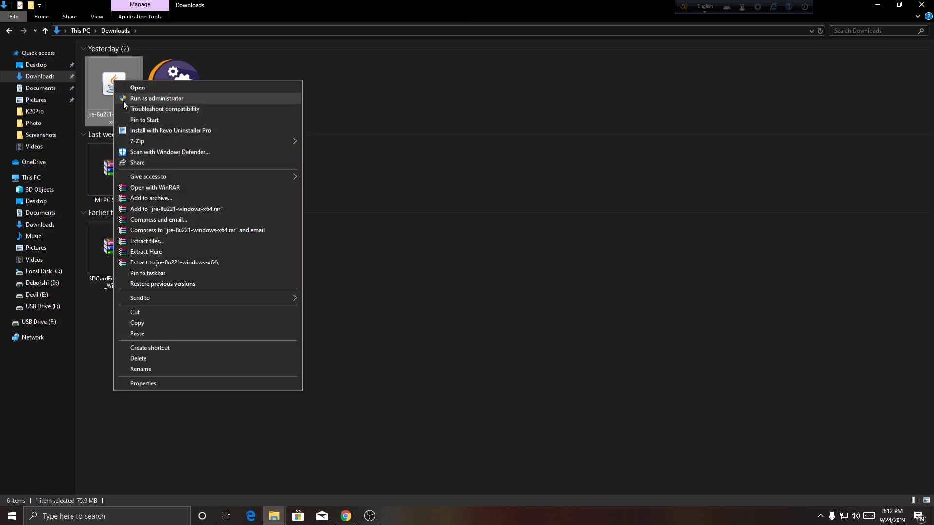
{"action": "left_click", "coordinate": [124, 100]}
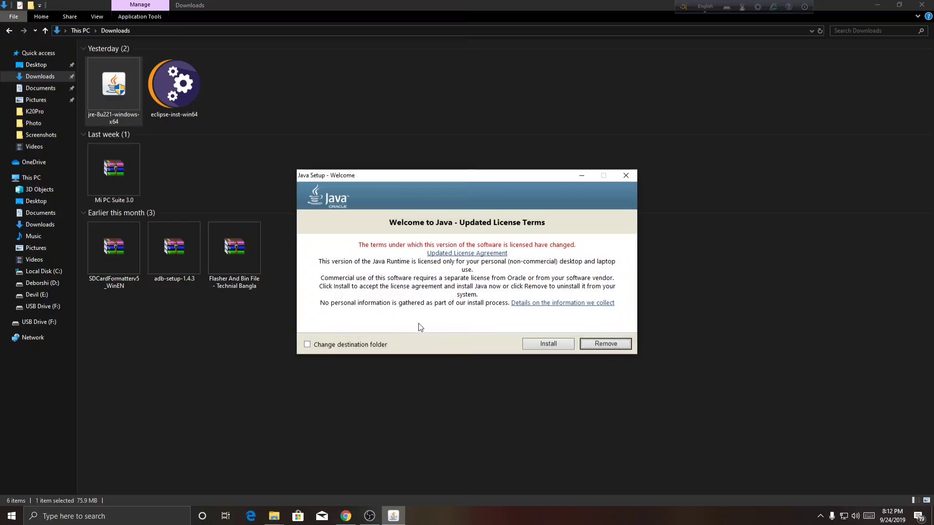
{"action": "left_click", "coordinate": [568, 344]}
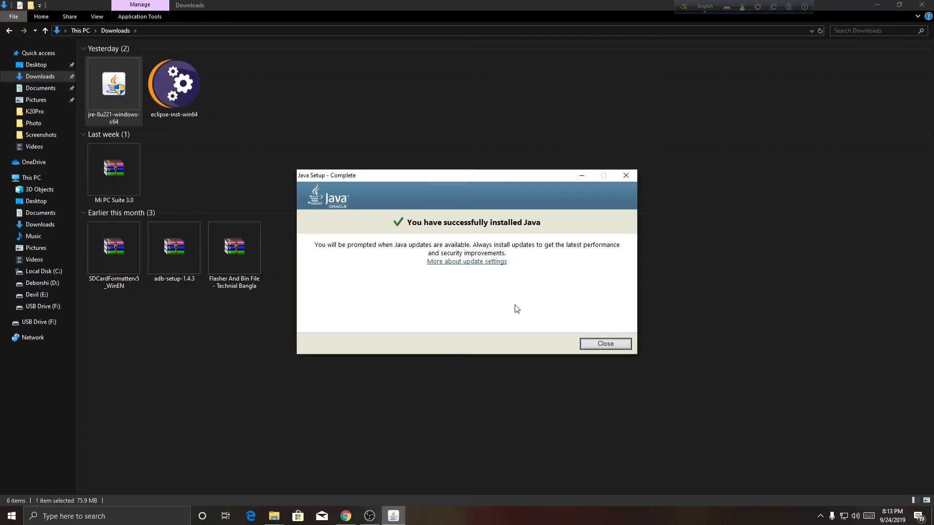
{"action": "left_click", "coordinate": [588, 350]}
Step: Try to run eclipse-inst-win64 as administrator, then minimize the Downloads window
{"action": "left_click", "coordinate": [192, 98]}
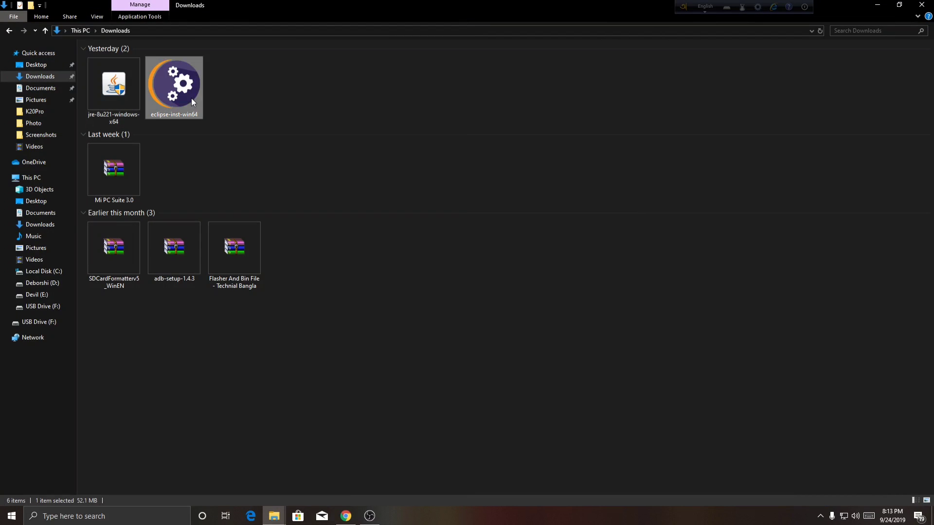
{"action": "right_click", "coordinate": [192, 98]}
{"action": "left_click", "coordinate": [208, 117]}
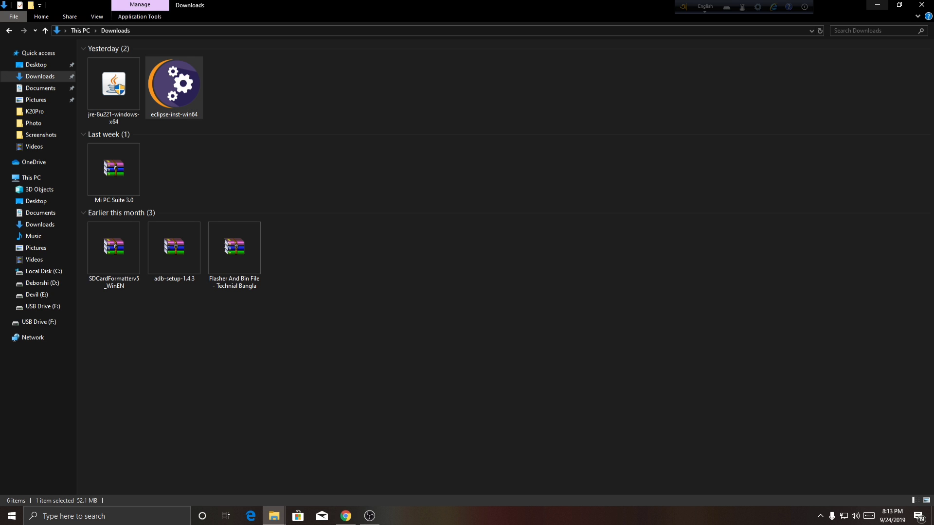
{"action": "left_click", "coordinate": [877, 4]}
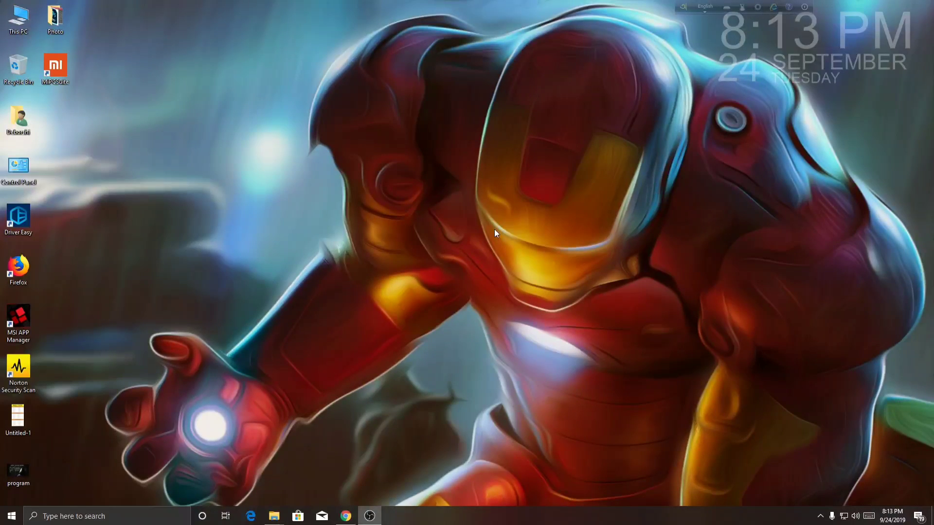
Step: Reopen the Downloads folder, run eclipse-inst-win64 as administrator, approve the elevation request and show the desktop
{"action": "mouse_move", "coordinate": [274, 516]}
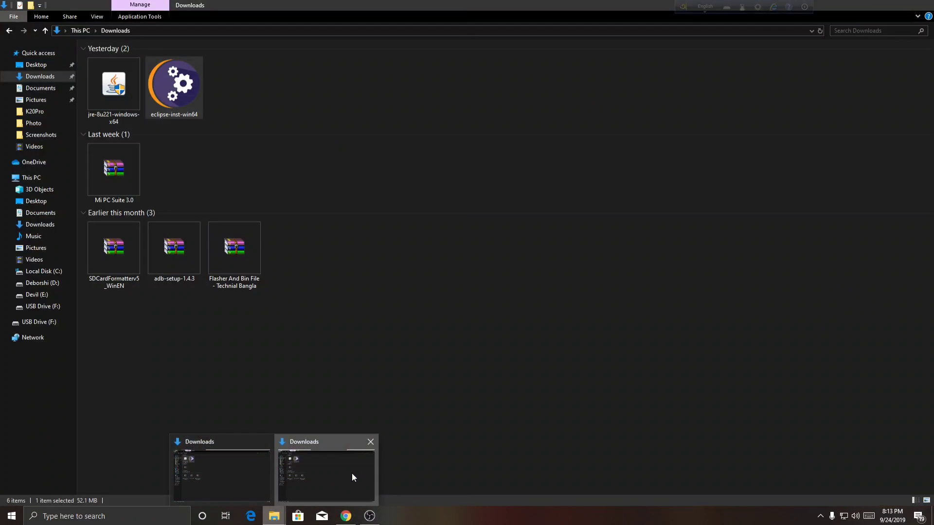
{"action": "left_click", "coordinate": [352, 473]}
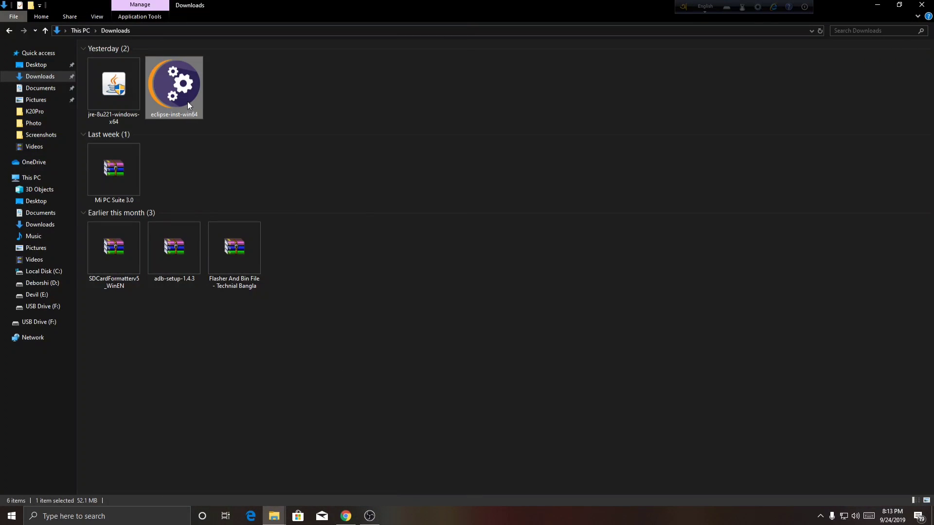
{"action": "right_click", "coordinate": [187, 101]}
{"action": "left_click", "coordinate": [221, 121]}
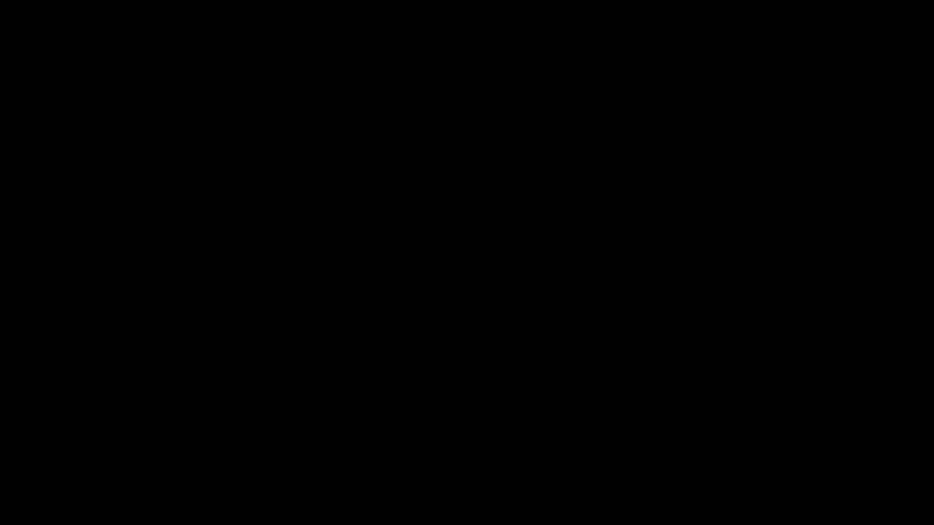
{"action": "key", "text": "alt+y"}
{"action": "key", "text": "super+d"}
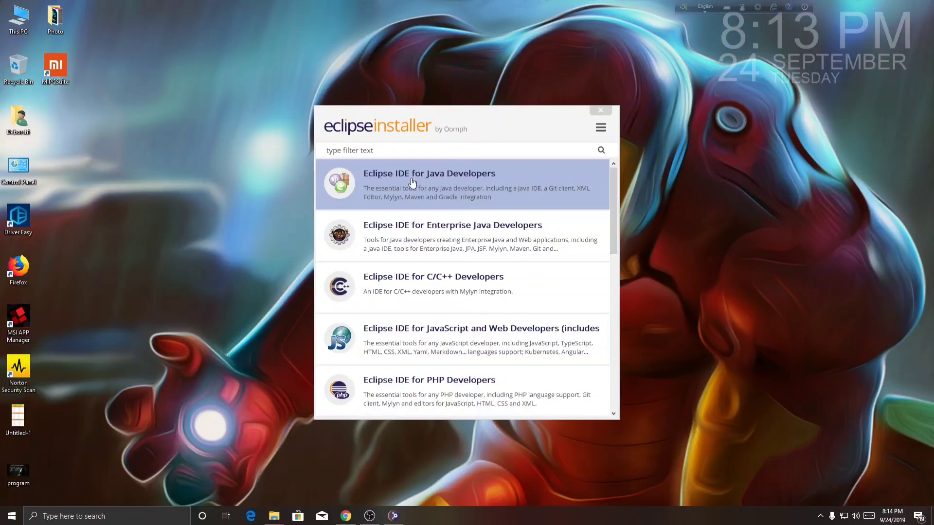
Step: Install Eclipse IDE for Java Developers with the default folder and shortcut options, accepting the software user agreement
{"action": "left_click", "coordinate": [461, 173]}
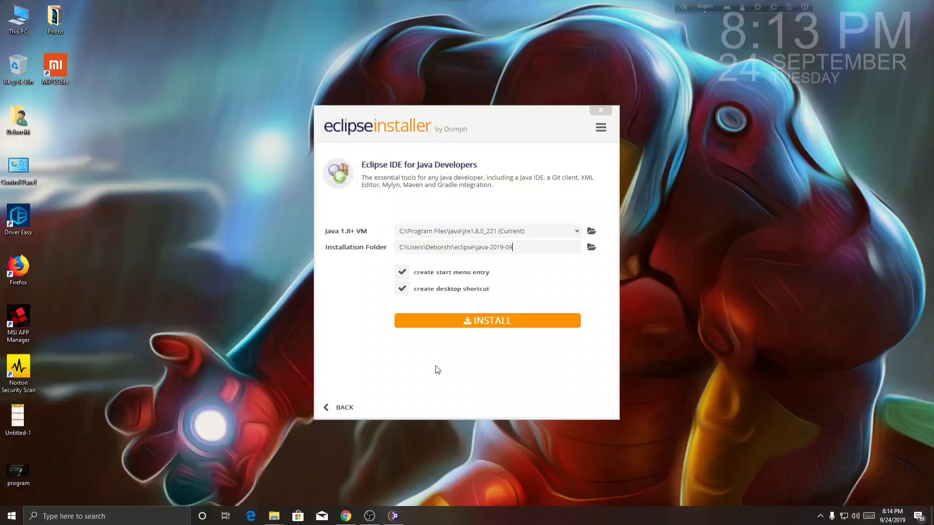
{"action": "left_click", "coordinate": [484, 321]}
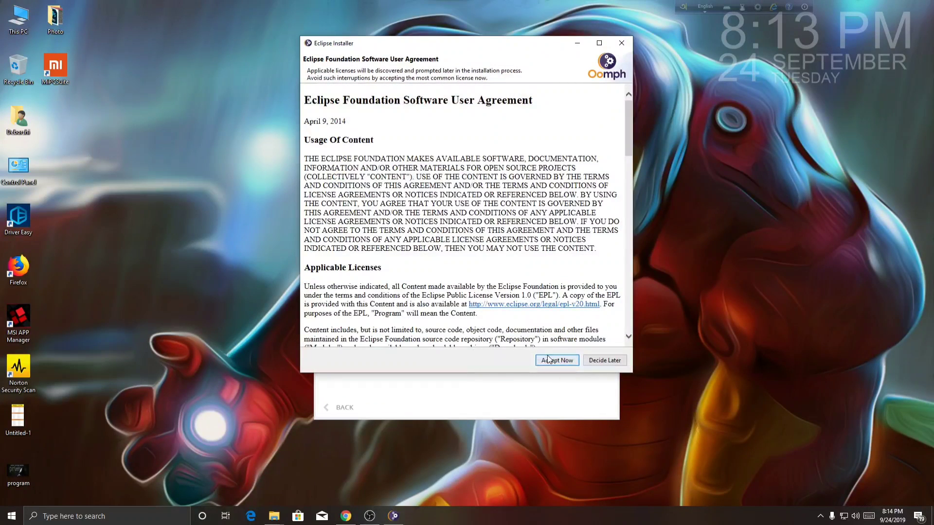
{"action": "left_click", "coordinate": [564, 359]}
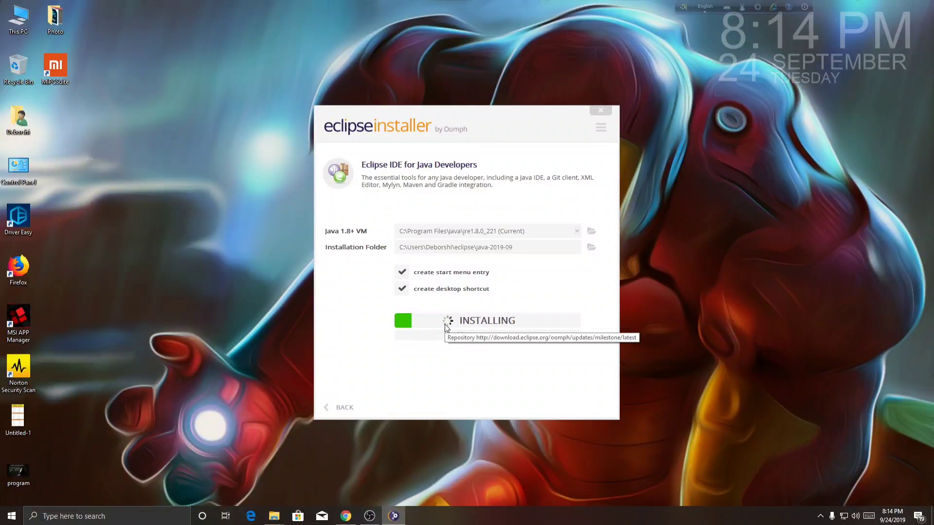
Step: Switch to Chrome and search for javatpoint in a new tab
{"action": "left_click", "coordinate": [349, 516]}
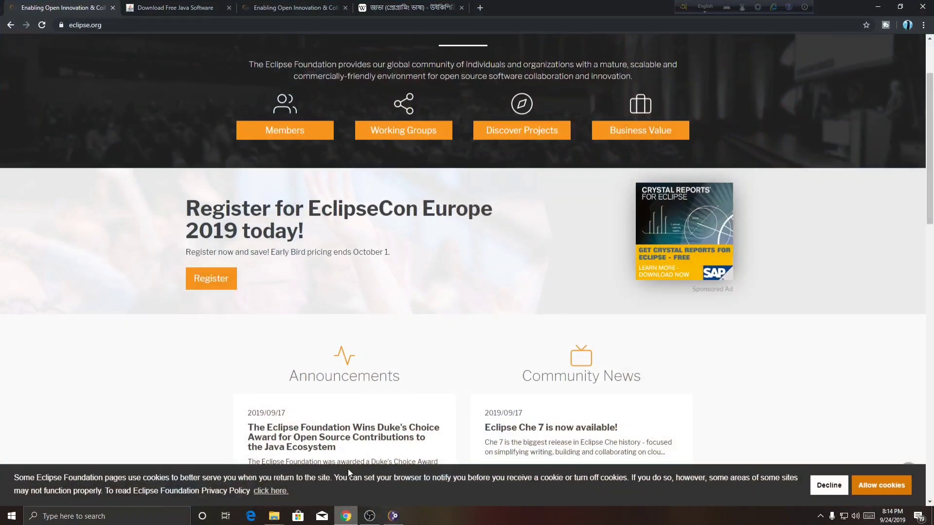
{"action": "left_click", "coordinate": [486, 3]}
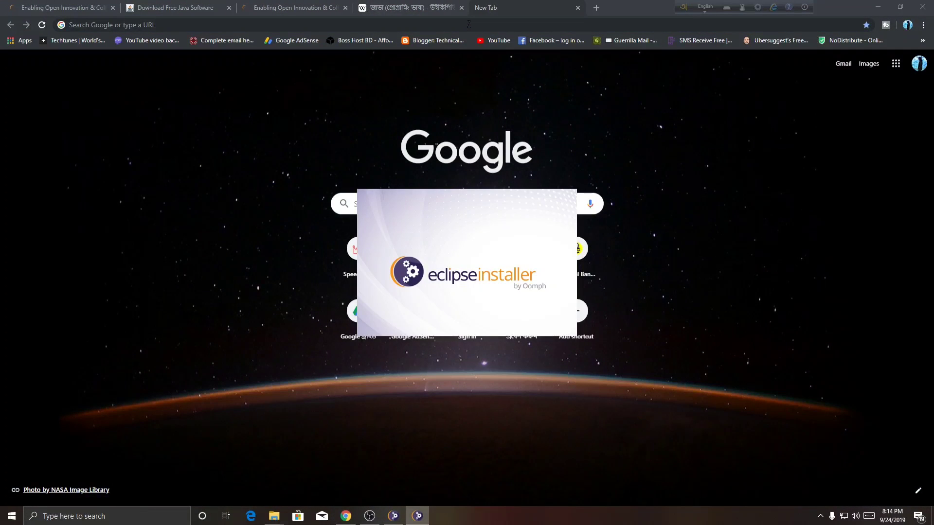
{"action": "left_click", "coordinate": [443, 21]}
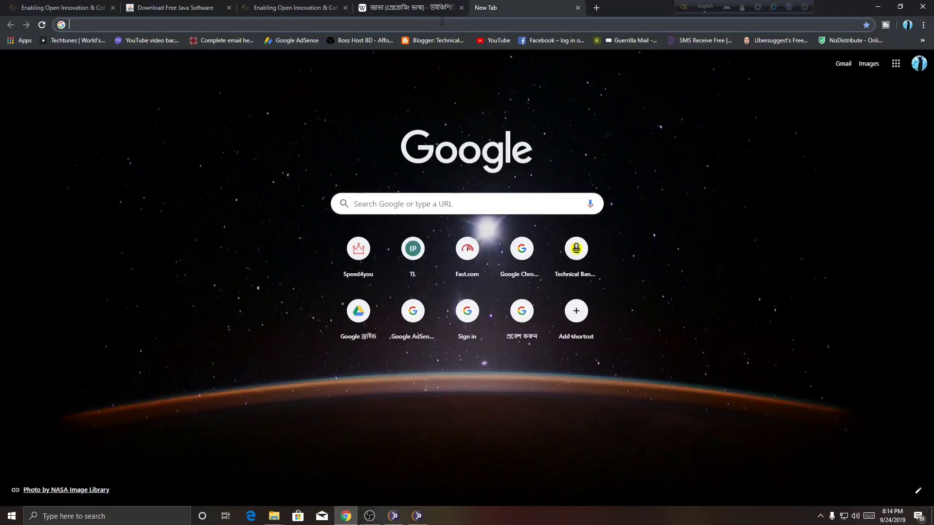
{"action": "type", "text": "java"}
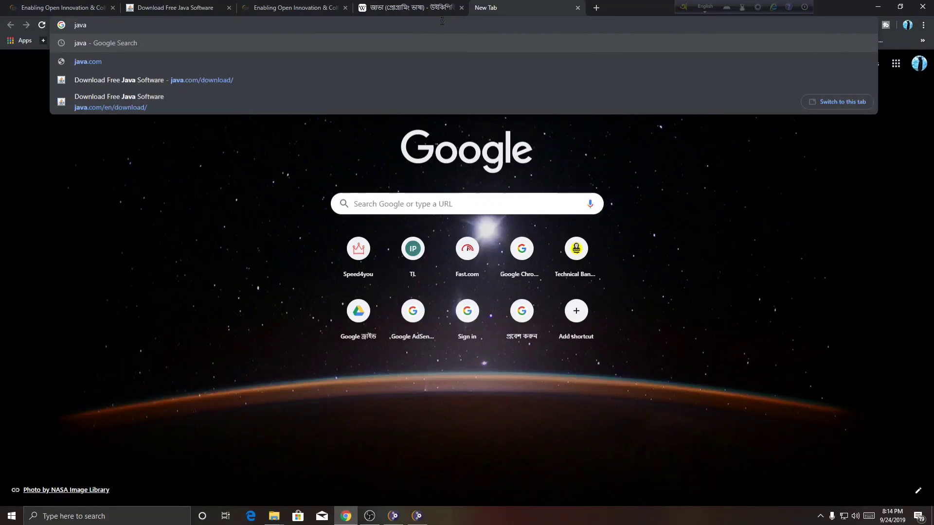
{"action": "type", "text": "tpoin"}
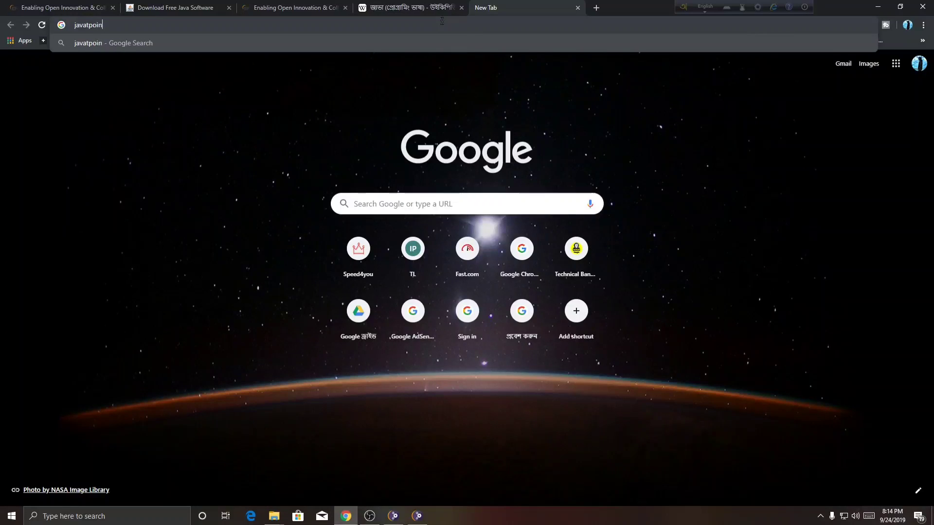
{"action": "type", "text": "t"}
{"action": "key", "text": "Return"}
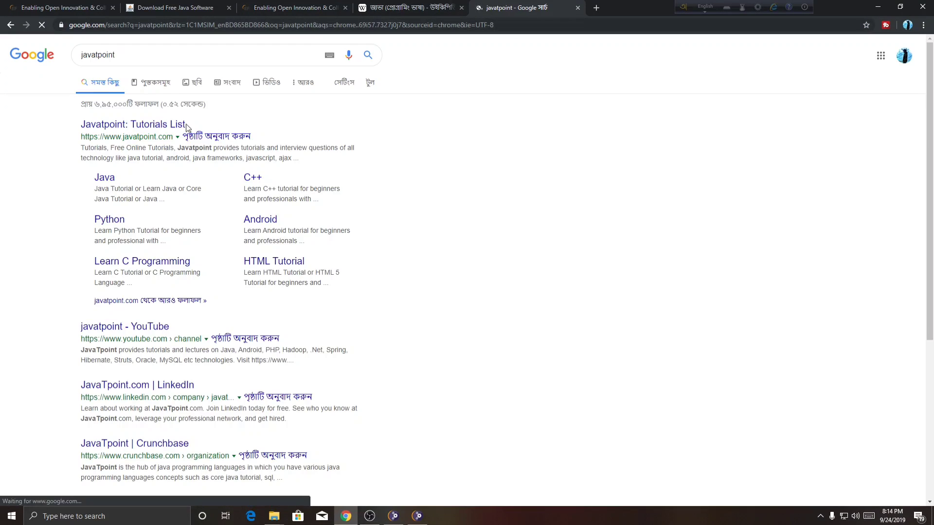
Step: Open the Javatpoint: Tutorials List result in its own tab and close the search results tab
{"action": "middle_click", "coordinate": [184, 125]}
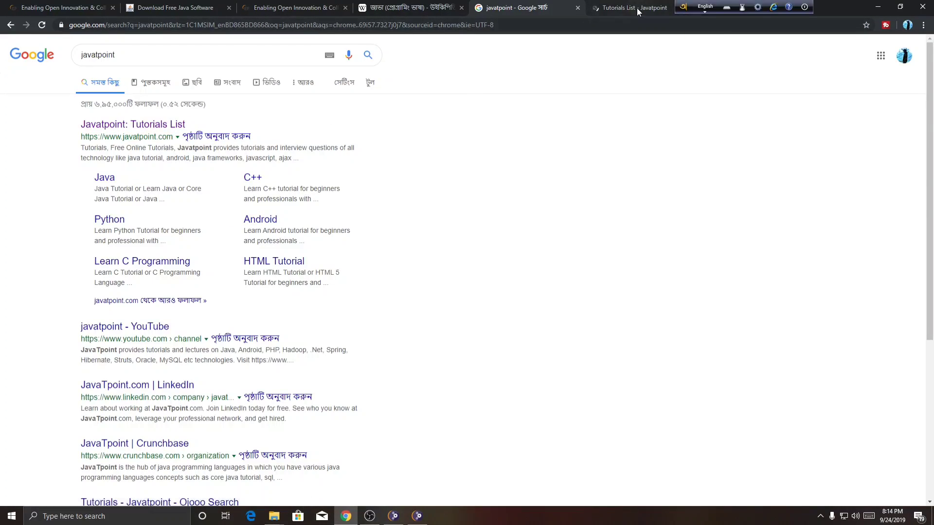
{"action": "left_click", "coordinate": [637, 8]}
{"action": "left_click", "coordinate": [578, 8]}
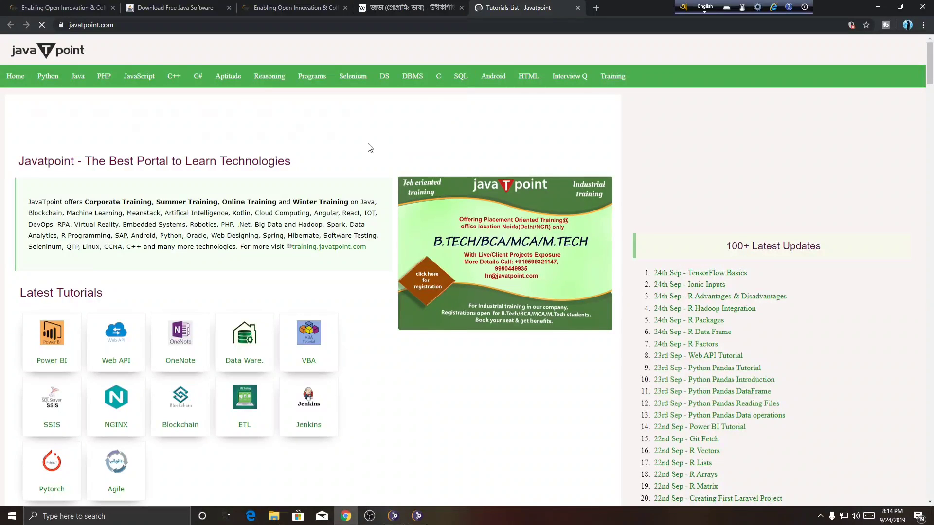
Step: Open Javatpoint's Java tutorial, dismiss the site's notification request and look through the topic list and Java example
{"action": "left_click", "coordinate": [74, 90]}
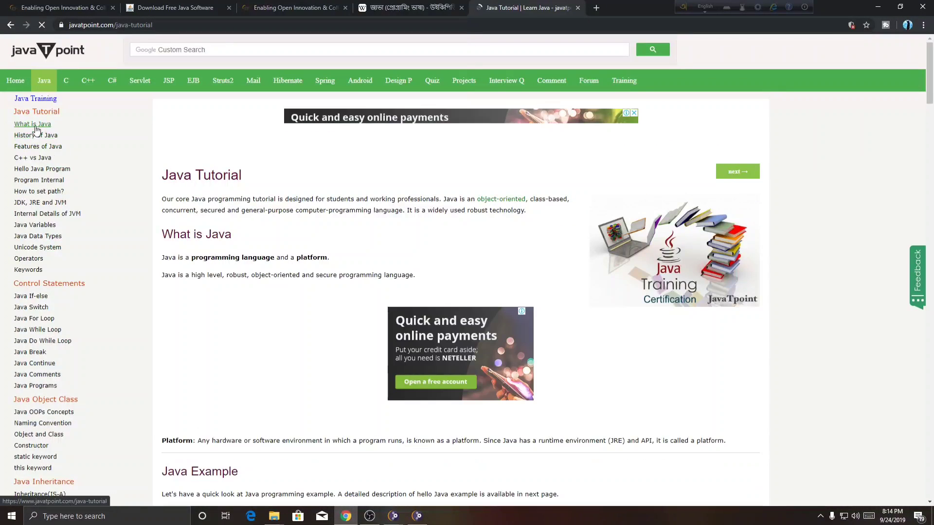
{"action": "scroll", "coordinate": [151, 313], "scroll_direction": "down", "scroll_amount": 4}
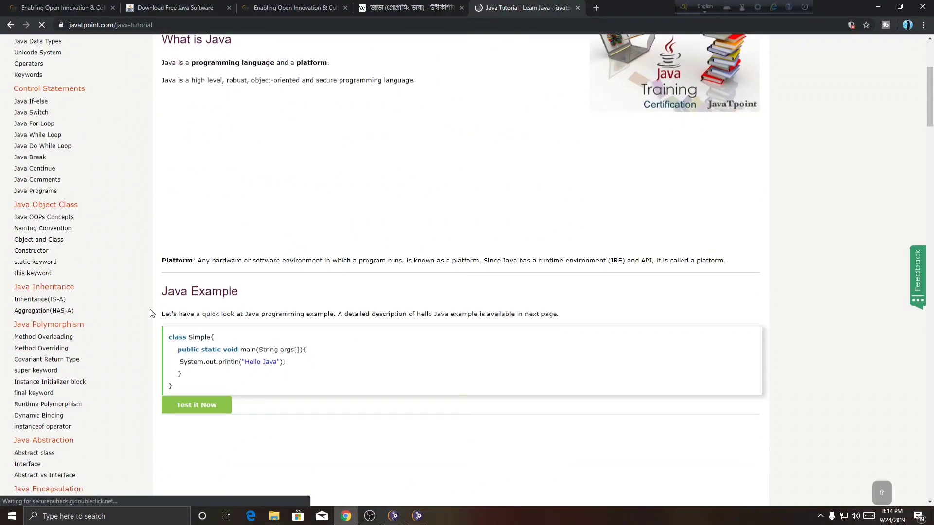
{"action": "scroll", "coordinate": [101, 354], "scroll_direction": "down", "scroll_amount": 5}
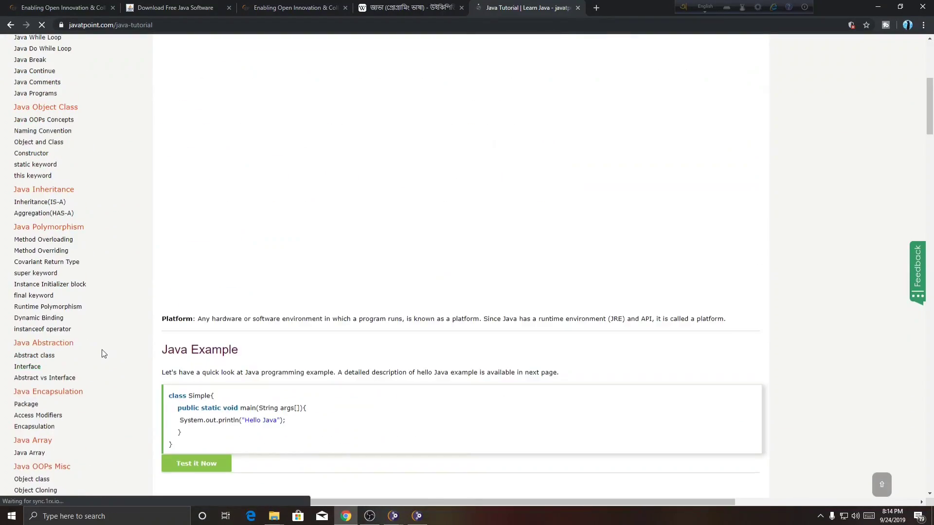
{"action": "left_click", "coordinate": [601, 6]}
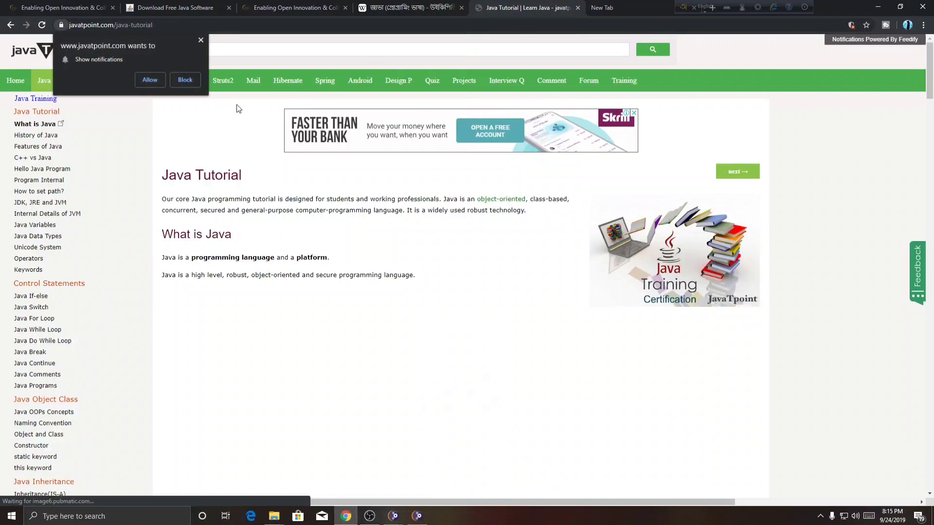
{"action": "left_click", "coordinate": [200, 40]}
{"action": "scroll", "coordinate": [317, 203], "scroll_direction": "down", "scroll_amount": 1}
{"action": "scroll", "coordinate": [317, 204], "scroll_direction": "down", "scroll_amount": 5}
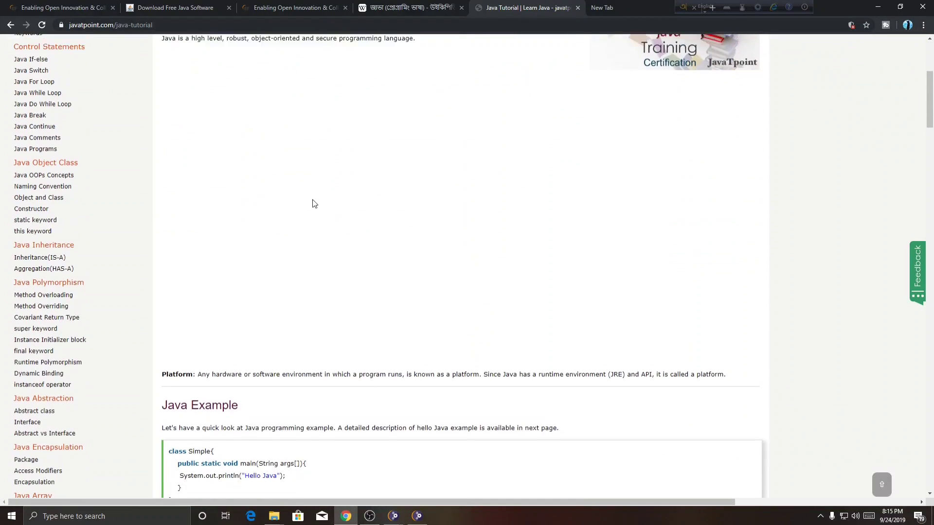
Step: Review the opening section and topic list of Javatpoint's Java Tutorial page
{"action": "scroll", "coordinate": [42, 189], "scroll_direction": "up", "scroll_amount": 5}
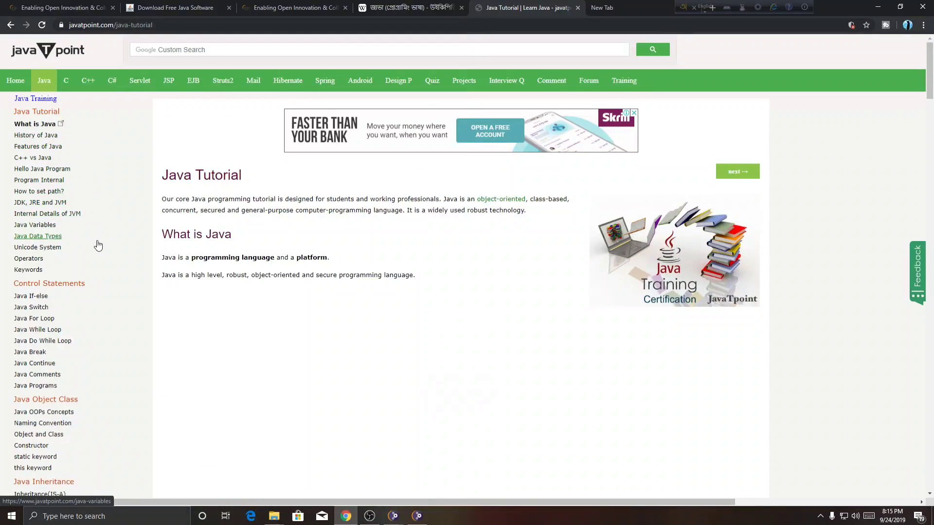
{"action": "scroll", "coordinate": [63, 237], "scroll_direction": "down", "scroll_amount": 2}
{"action": "scroll", "coordinate": [222, 251], "scroll_direction": "up", "scroll_amount": 2}
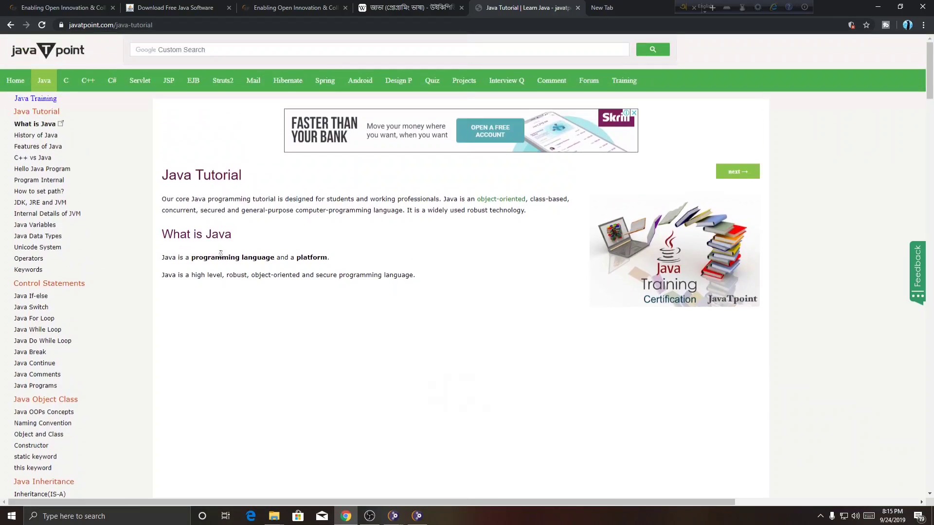
Step: Search Google for "java tutorial" in the empty browser tab
{"action": "left_click", "coordinate": [603, 8]}
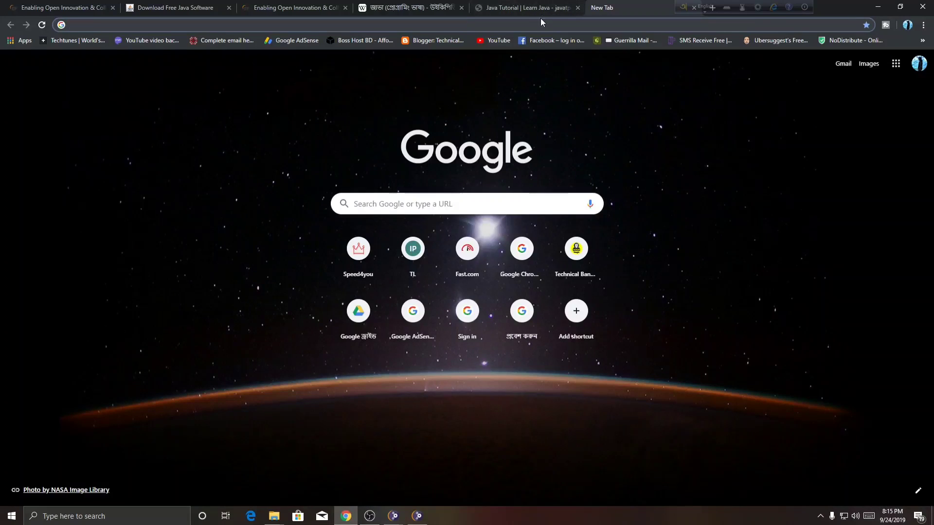
{"action": "left_click", "coordinate": [542, 13]}
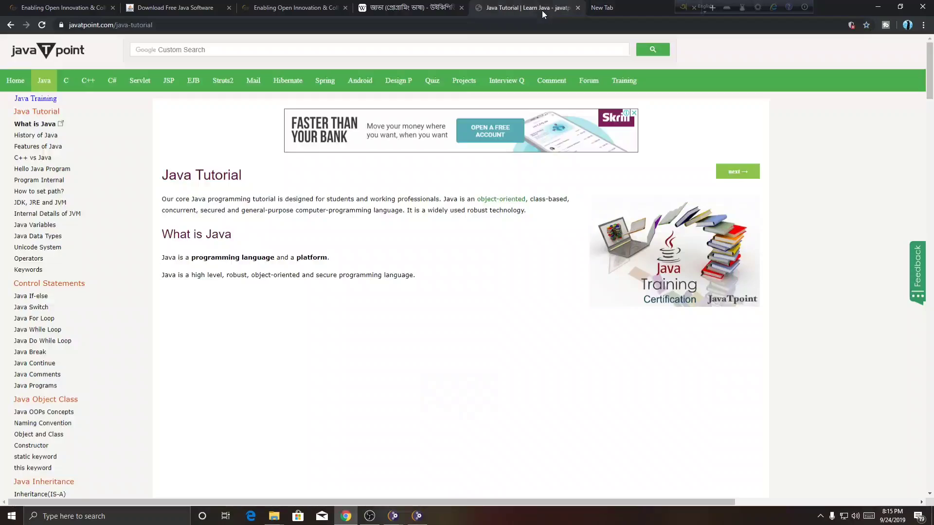
{"action": "left_click", "coordinate": [620, 14]}
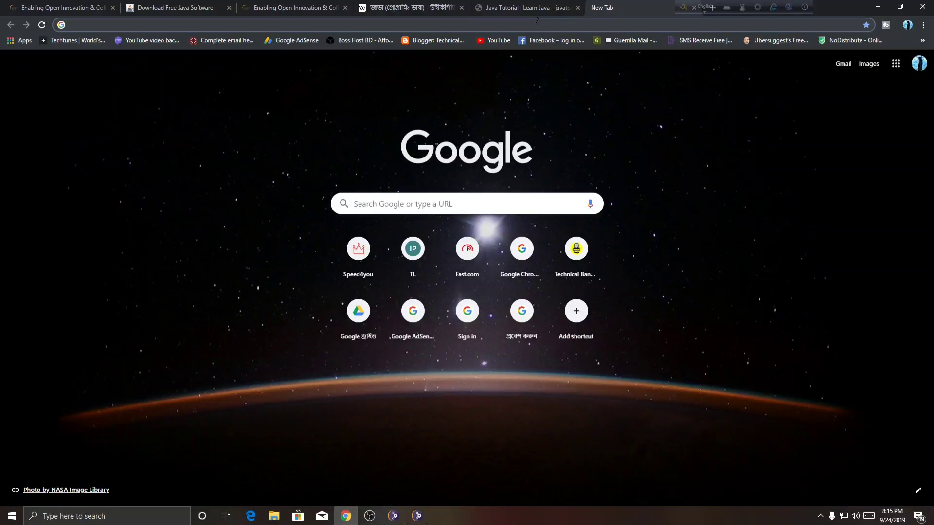
{"action": "type", "text": "java"}
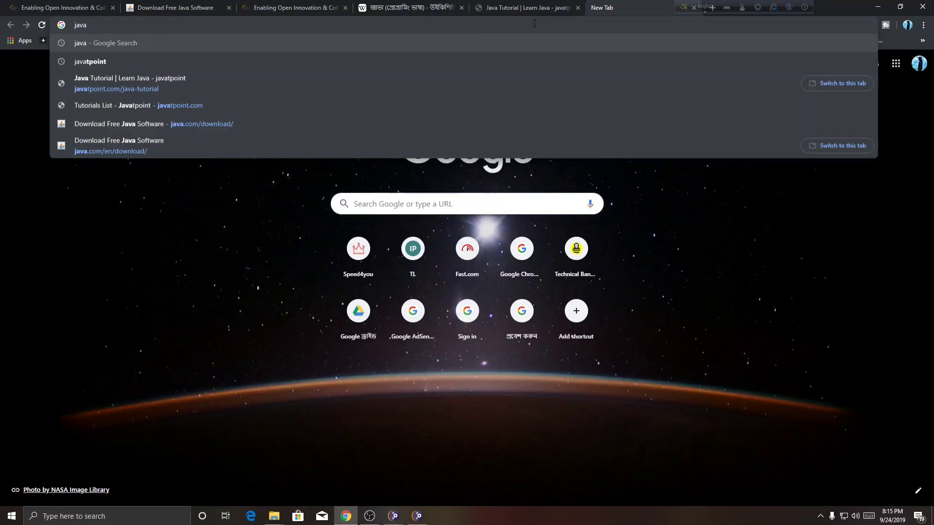
{"action": "type", "text": " tut"}
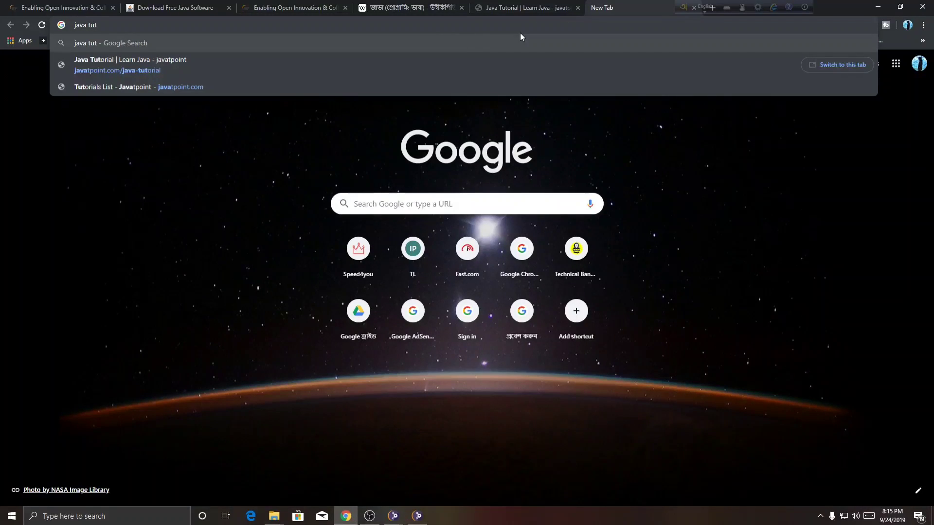
{"action": "type", "text": "orial"}
{"action": "key", "text": "Return"}
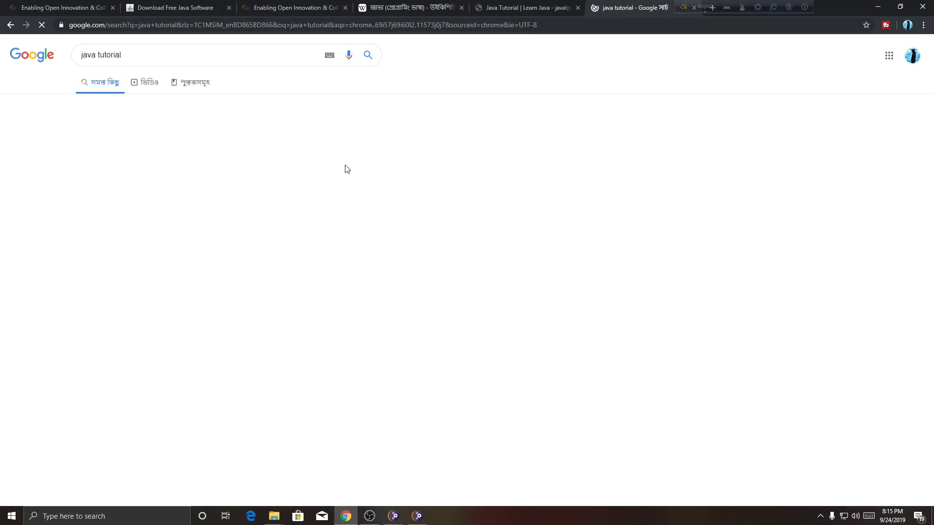
Step: Open the Java Tutorial - Tutorialspoint search result in its own tab, keeping the results page in view
{"action": "scroll", "coordinate": [349, 185], "scroll_direction": "down", "scroll_amount": 1}
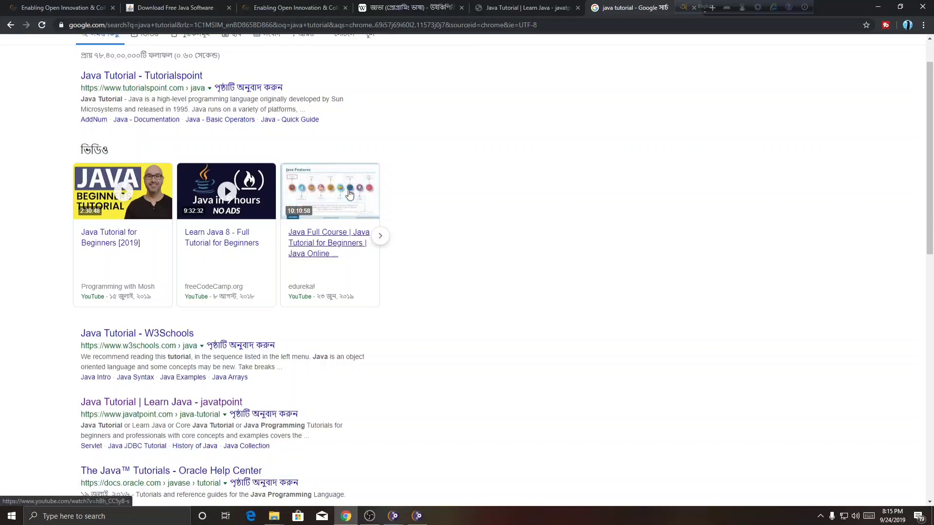
{"action": "right_click", "coordinate": [173, 78]}
{"action": "left_click", "coordinate": [204, 88]}
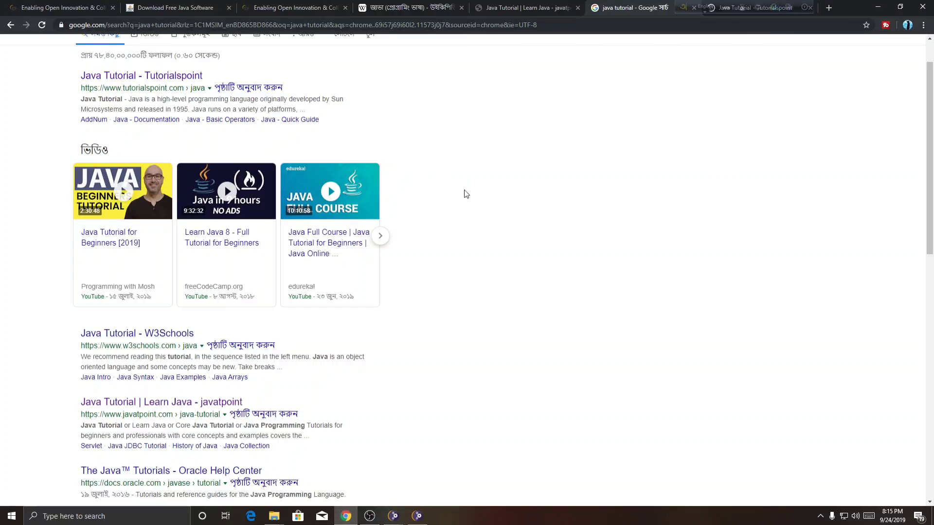
Step: Open Udemy's Java Tutorial for Complete Beginners result in its own tab and look through the course page
{"action": "scroll", "coordinate": [403, 271], "scroll_direction": "down", "scroll_amount": 1}
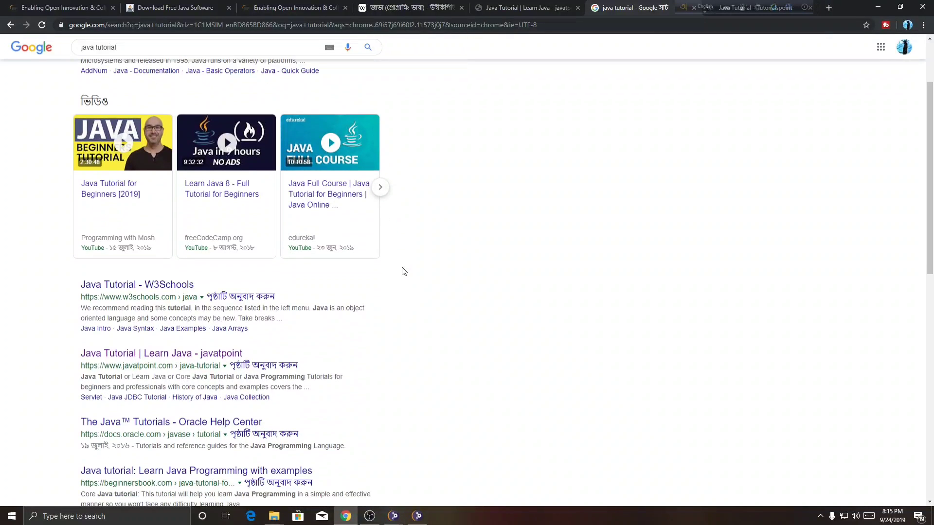
{"action": "scroll", "coordinate": [403, 271], "scroll_direction": "down", "scroll_amount": 2}
{"action": "scroll", "coordinate": [403, 272], "scroll_direction": "down", "scroll_amount": 1}
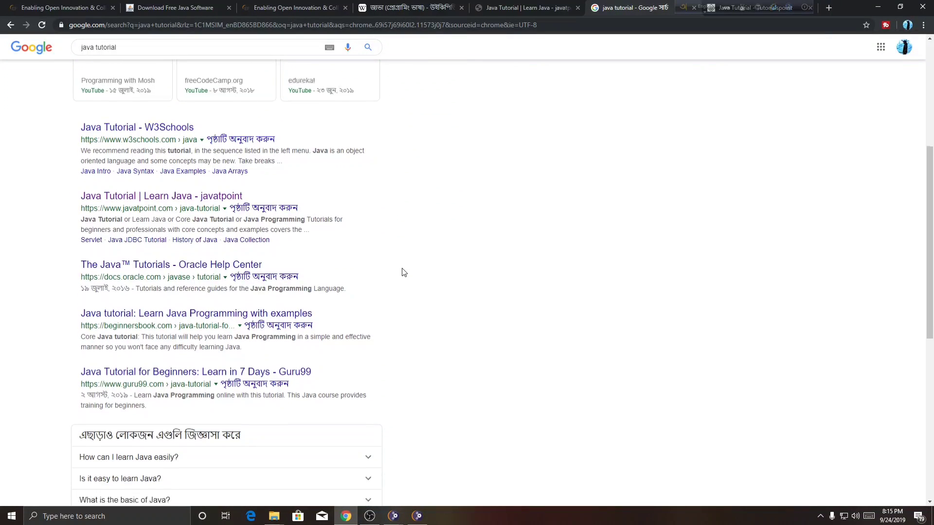
{"action": "scroll", "coordinate": [403, 271], "scroll_direction": "down", "scroll_amount": 2}
{"action": "scroll", "coordinate": [559, 216], "scroll_direction": "down", "scroll_amount": 3}
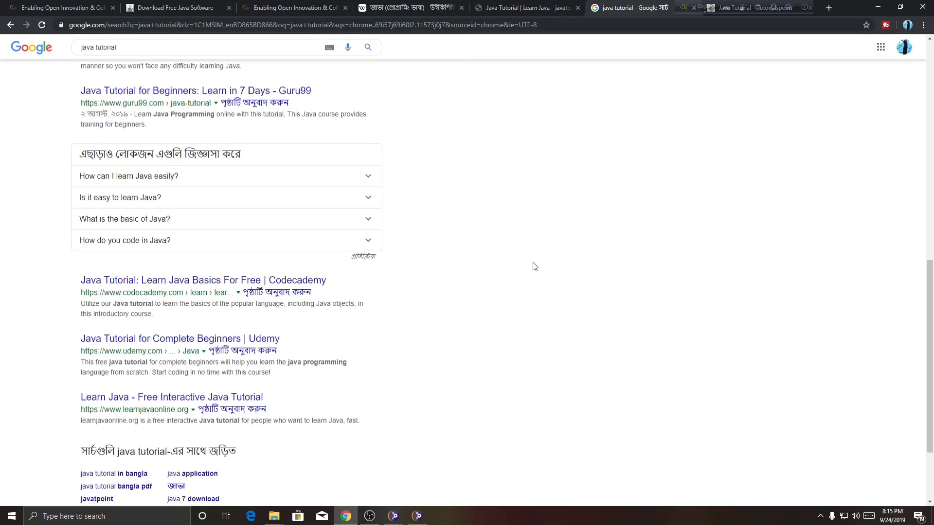
{"action": "scroll", "coordinate": [445, 298], "scroll_direction": "down", "scroll_amount": 1}
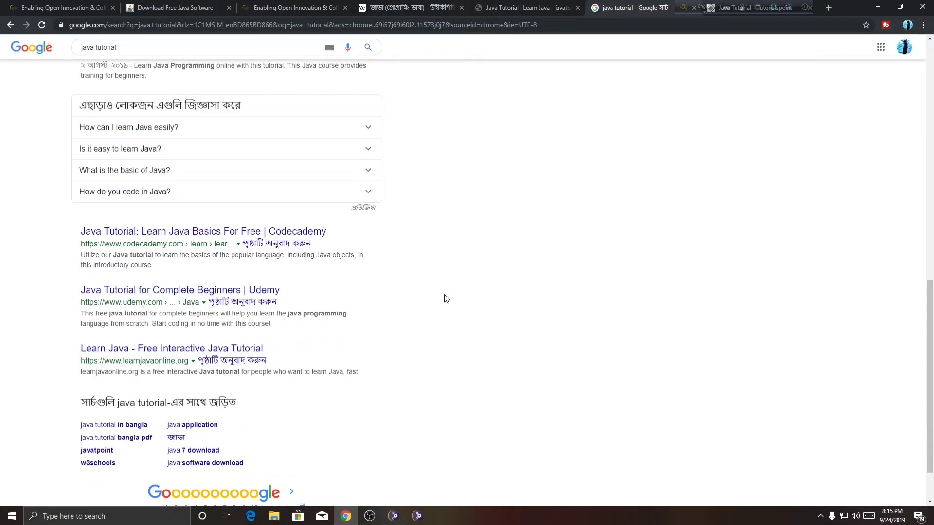
{"action": "right_click", "coordinate": [240, 300]}
{"action": "left_click", "coordinate": [266, 305]}
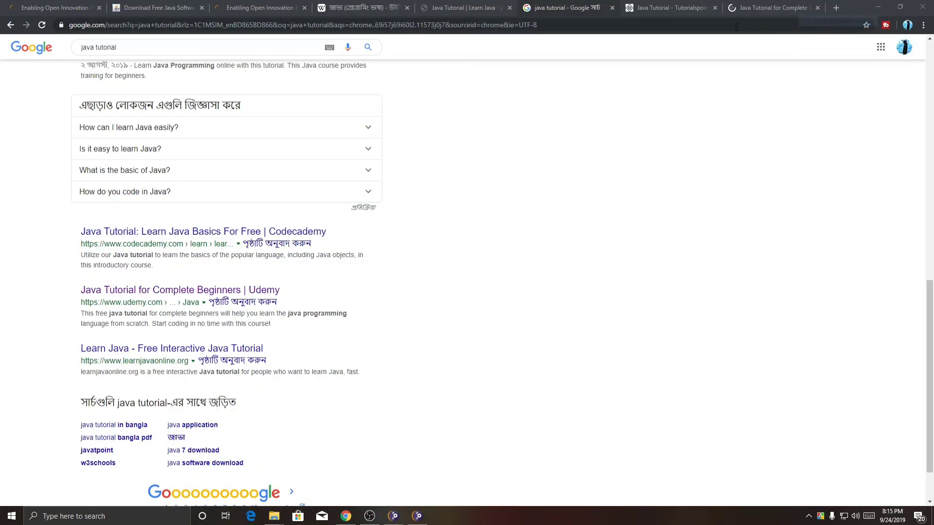
{"action": "left_click", "coordinate": [750, 7]}
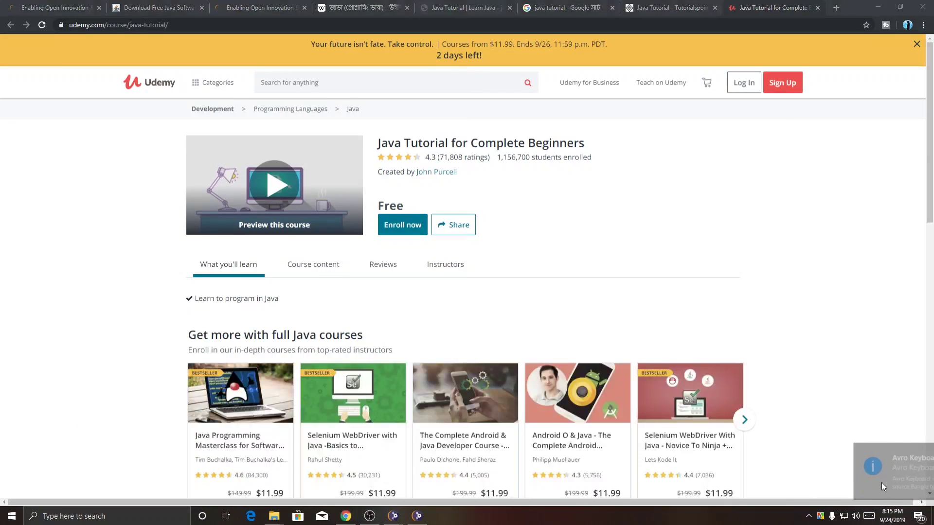
{"action": "scroll", "coordinate": [509, 365], "scroll_direction": "down", "scroll_amount": 4}
{"action": "scroll", "coordinate": [510, 364], "scroll_direction": "up", "scroll_amount": 5}
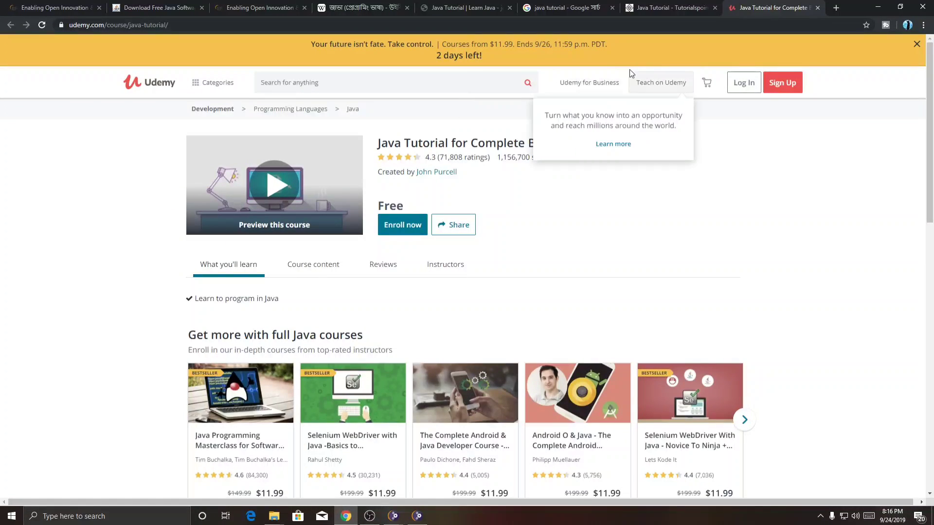
Step: Examine Tutorialspoint's Java Tutorial page, including its topic list, the reasons to learn Java and the Hello World example
{"action": "left_click", "coordinate": [587, 4]}
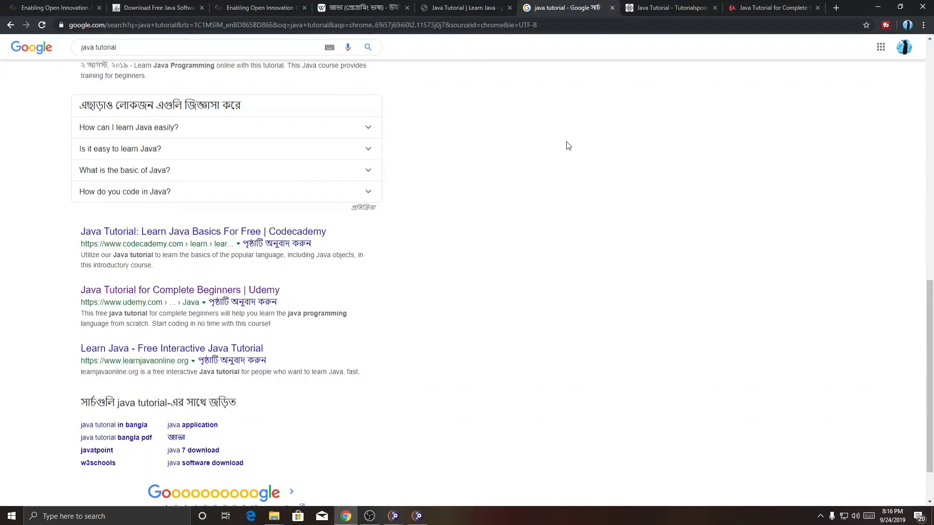
{"action": "left_click", "coordinate": [688, 13]}
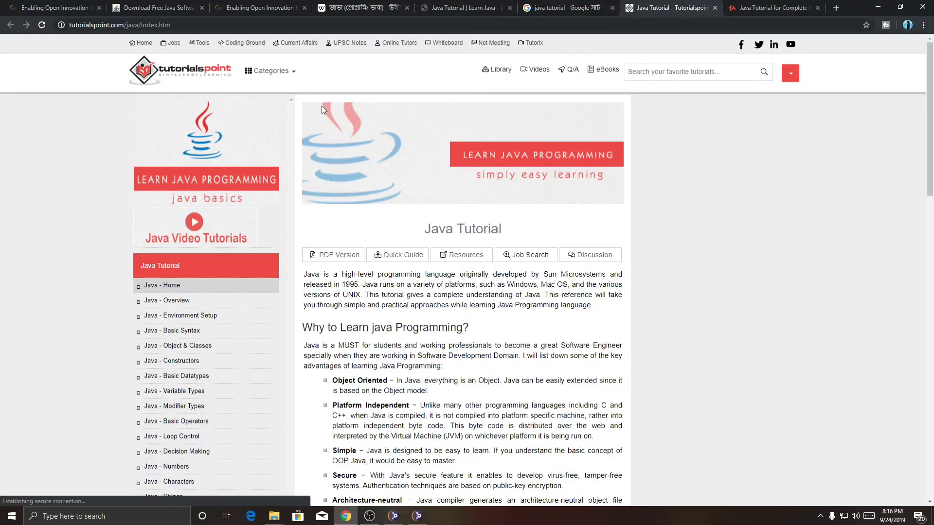
{"action": "scroll", "coordinate": [360, 141], "scroll_direction": "down", "scroll_amount": 5}
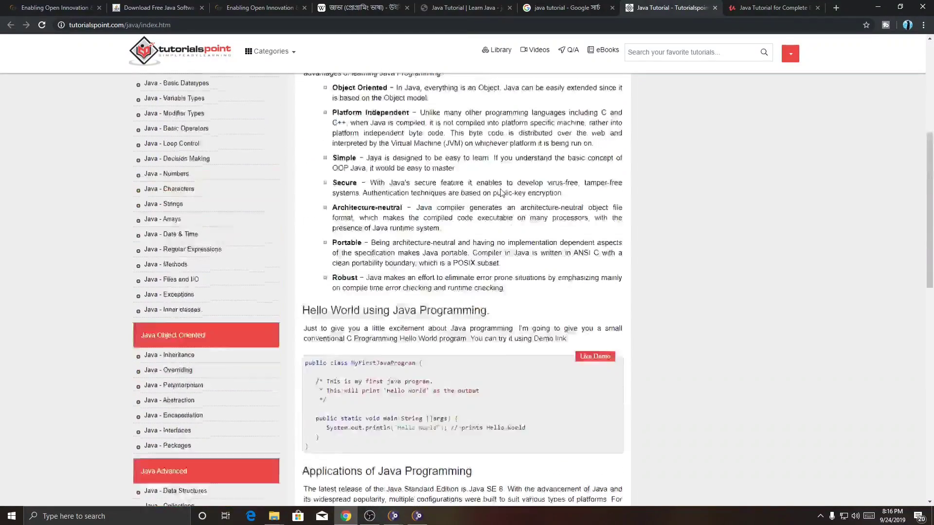
{"action": "scroll", "coordinate": [198, 166], "scroll_direction": "up", "scroll_amount": 3}
{"action": "scroll", "coordinate": [233, 183], "scroll_direction": "down", "scroll_amount": 20}
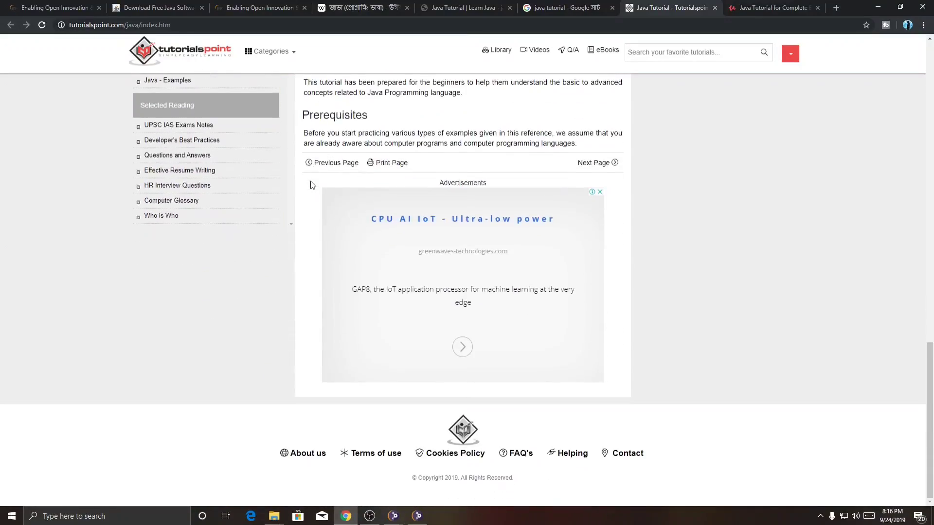
{"action": "scroll", "coordinate": [311, 181], "scroll_direction": "up", "scroll_amount": 15}
{"action": "scroll", "coordinate": [317, 178], "scroll_direction": "up", "scroll_amount": 10}
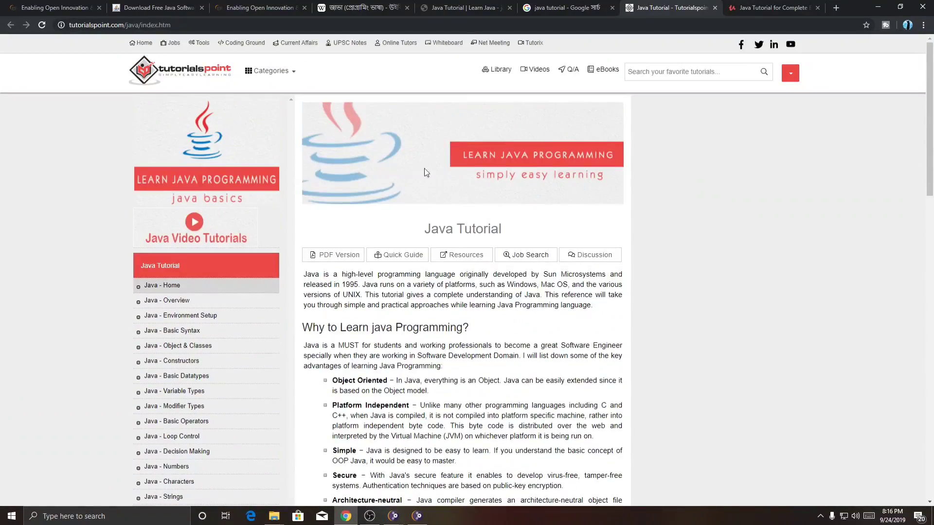
{"action": "scroll", "coordinate": [413, 168], "scroll_direction": "down", "scroll_amount": 7}
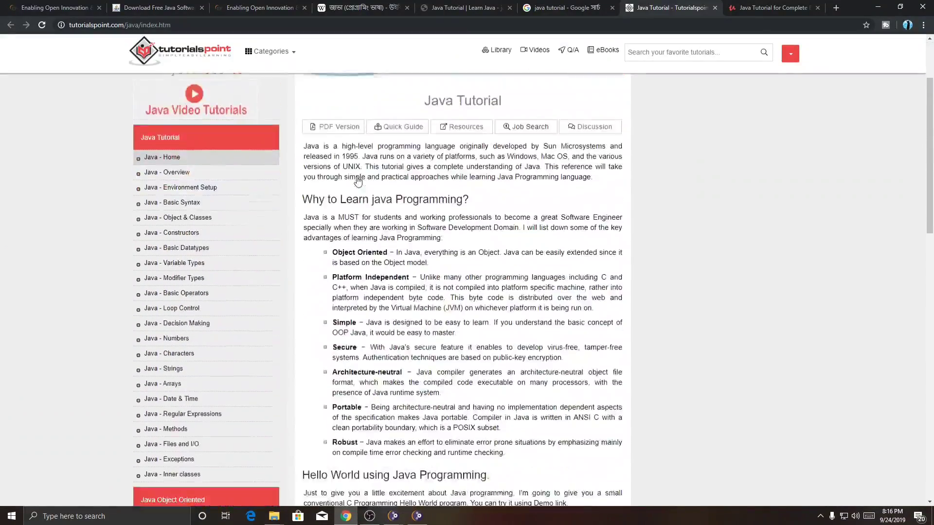
{"action": "scroll", "coordinate": [351, 181], "scroll_direction": "down", "scroll_amount": 7}
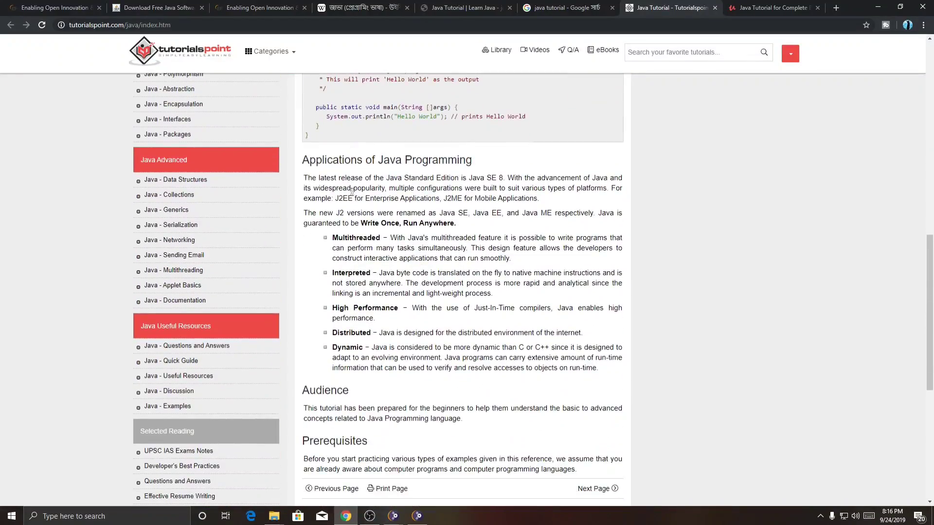
{"action": "scroll", "coordinate": [369, 282], "scroll_direction": "up", "scroll_amount": 8}
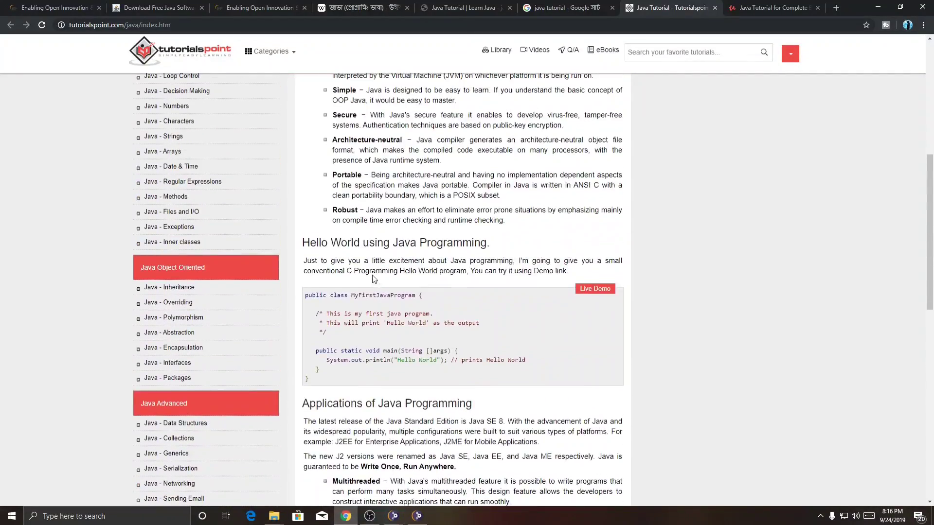
{"action": "scroll", "coordinate": [506, 212], "scroll_direction": "up", "scroll_amount": 3}
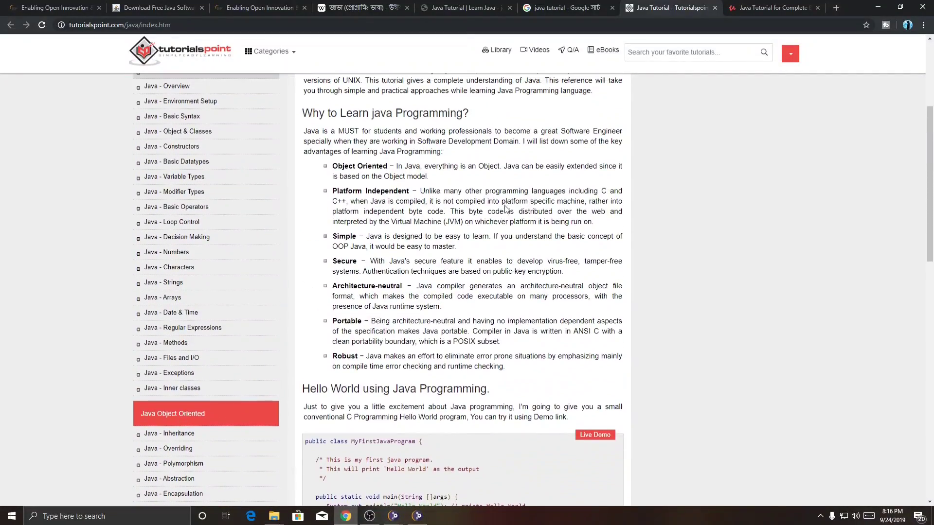
Step: Return to the "java tutorial" search results and look over the other tutorial sites and videos
{"action": "left_click", "coordinate": [594, 9]}
{"action": "scroll", "coordinate": [472, 147], "scroll_direction": "up", "scroll_amount": 4}
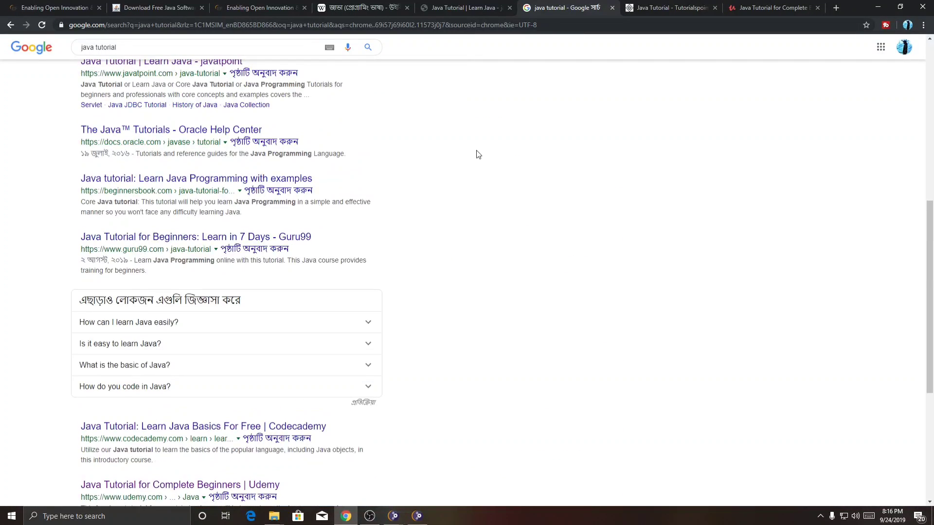
{"action": "scroll", "coordinate": [340, 275], "scroll_direction": "up", "scroll_amount": 3}
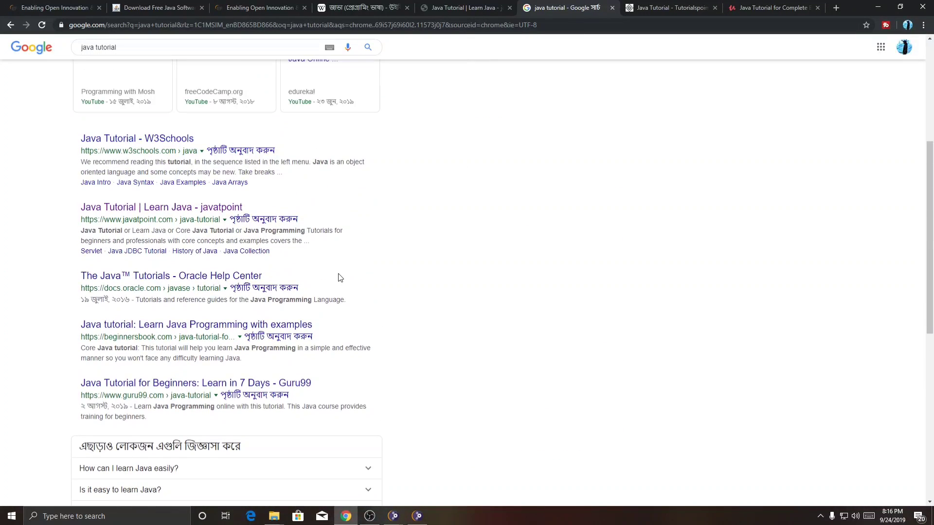
{"action": "scroll", "coordinate": [334, 280], "scroll_direction": "up", "scroll_amount": 1}
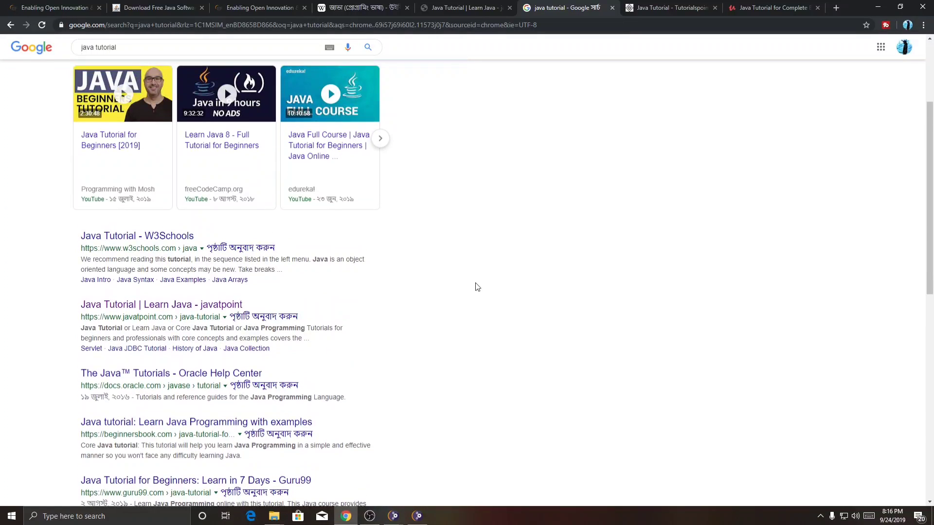
{"action": "scroll", "coordinate": [476, 286], "scroll_direction": "up", "scroll_amount": 1}
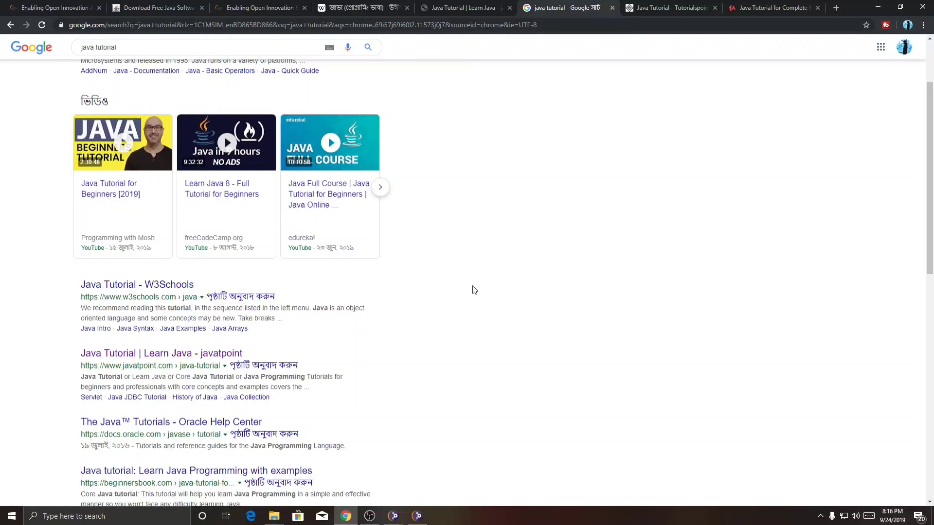
Step: Minimize the browser and accept the Eclipse Foundation Software User Agreement licenses in the Eclipse installer
{"action": "left_click", "coordinate": [878, 7]}
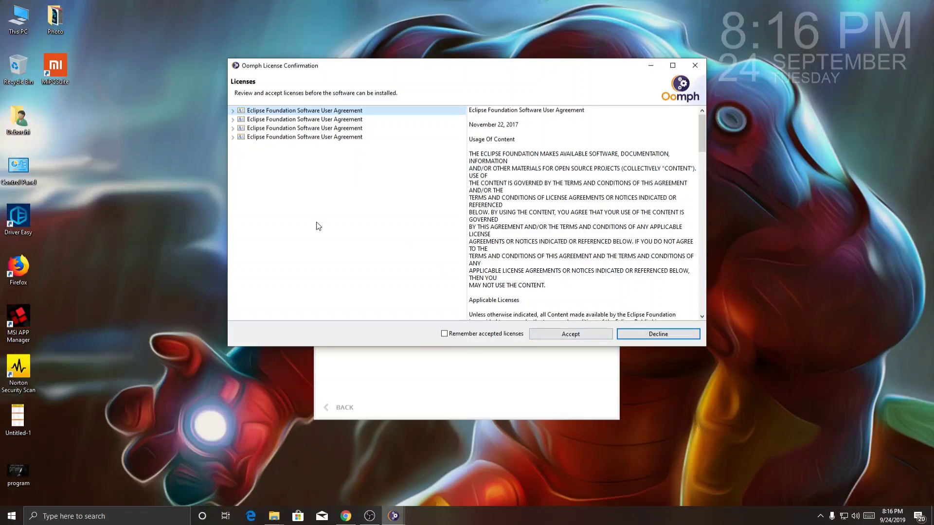
{"action": "left_click", "coordinate": [566, 335]}
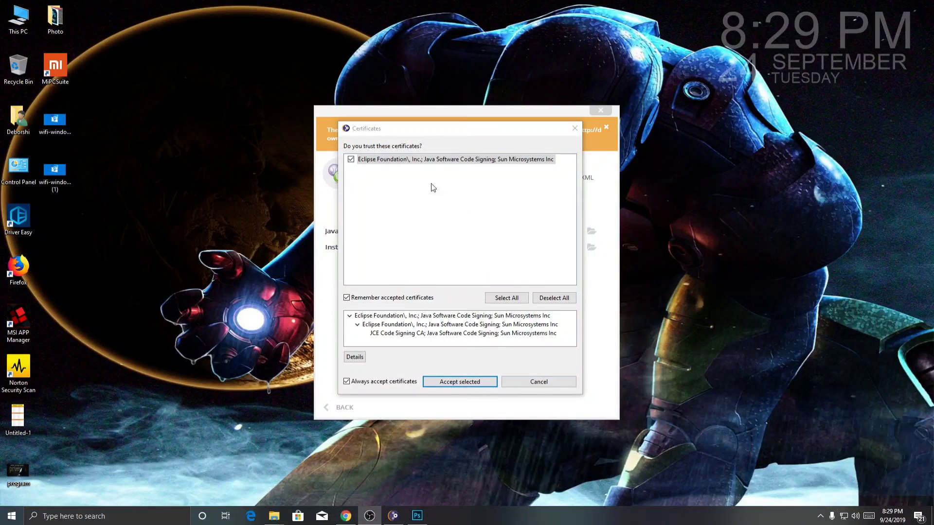
Step: Accept the Eclipse Foundation code signing certificate with Remember accepted certificates and Always accept certificates enabled
{"action": "left_click", "coordinate": [353, 165]}
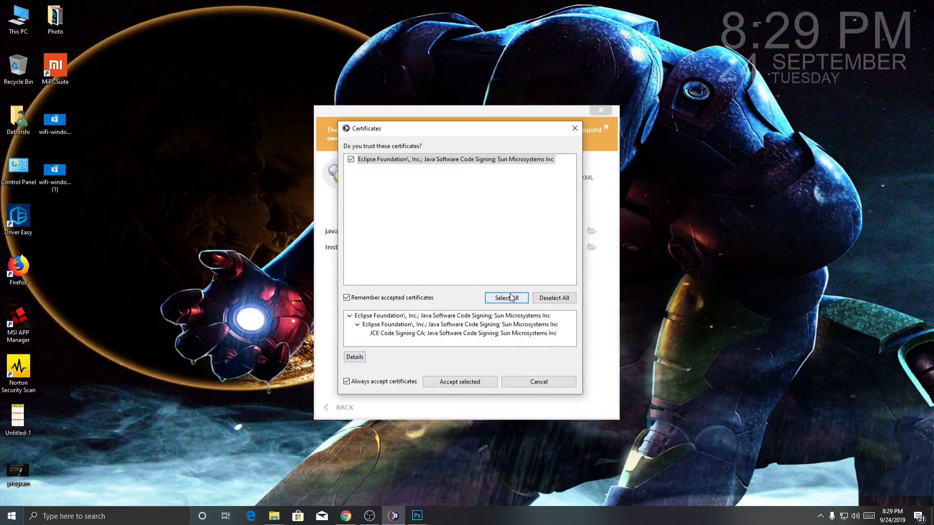
{"action": "left_click", "coordinate": [347, 301]}
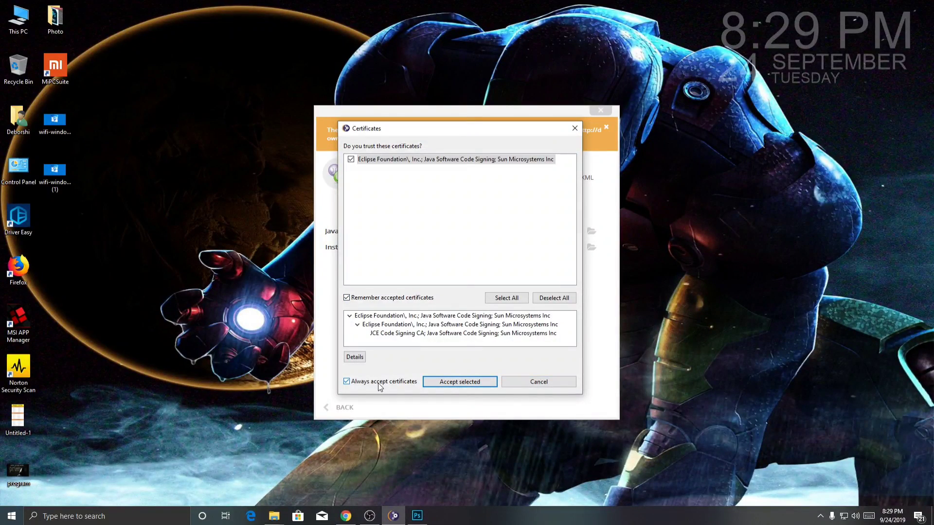
{"action": "left_click", "coordinate": [460, 382]}
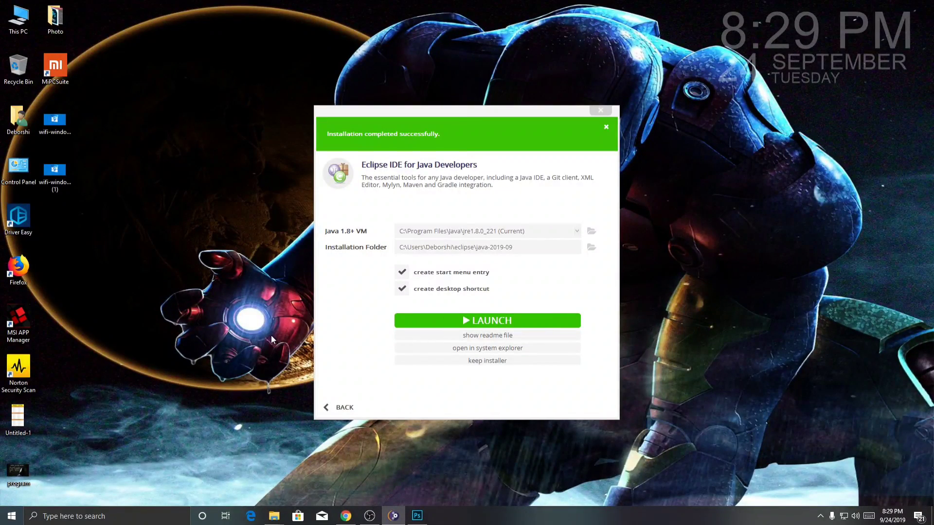
Step: Launch the installed Eclipse IDE for Java Developers and open the folder browser for choosing its workspace directory
{"action": "left_click", "coordinate": [478, 319]}
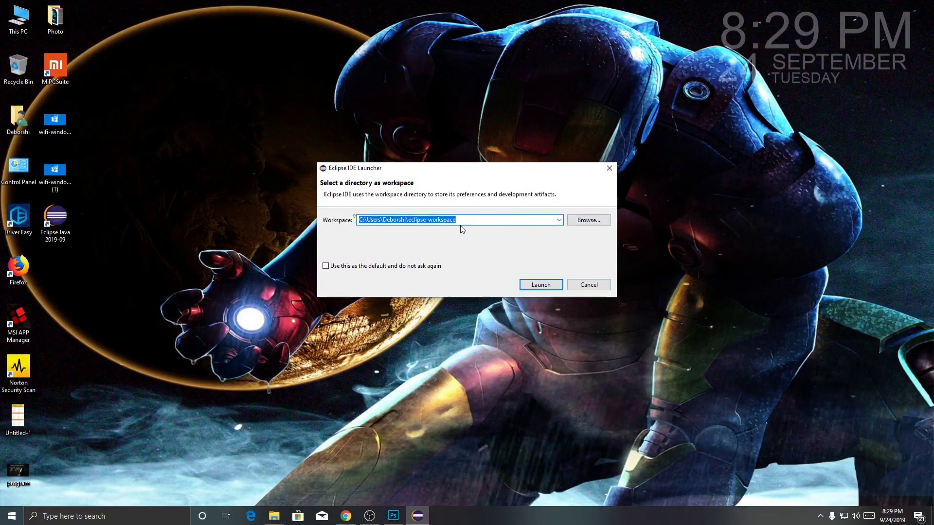
{"action": "left_click", "coordinate": [492, 222]}
{"action": "left_click", "coordinate": [559, 220]}
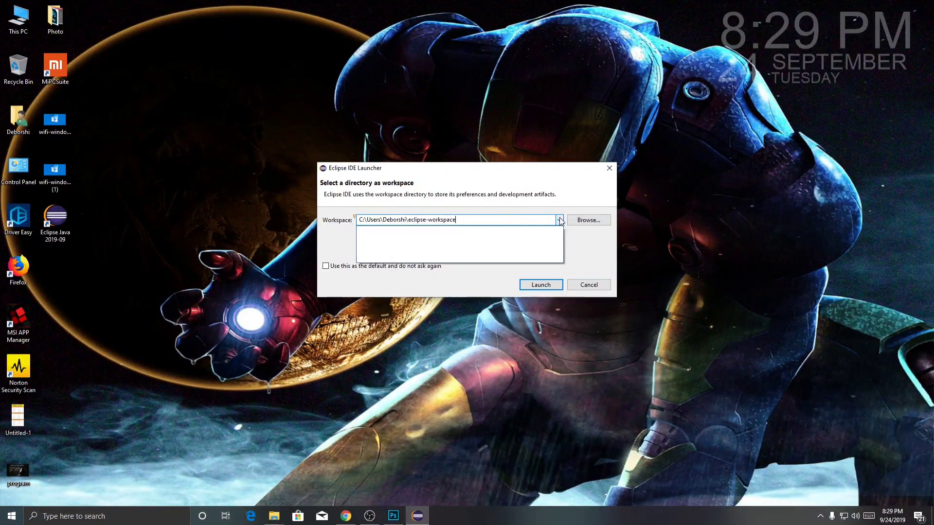
{"action": "left_click", "coordinate": [559, 220]}
{"action": "left_click", "coordinate": [593, 220]}
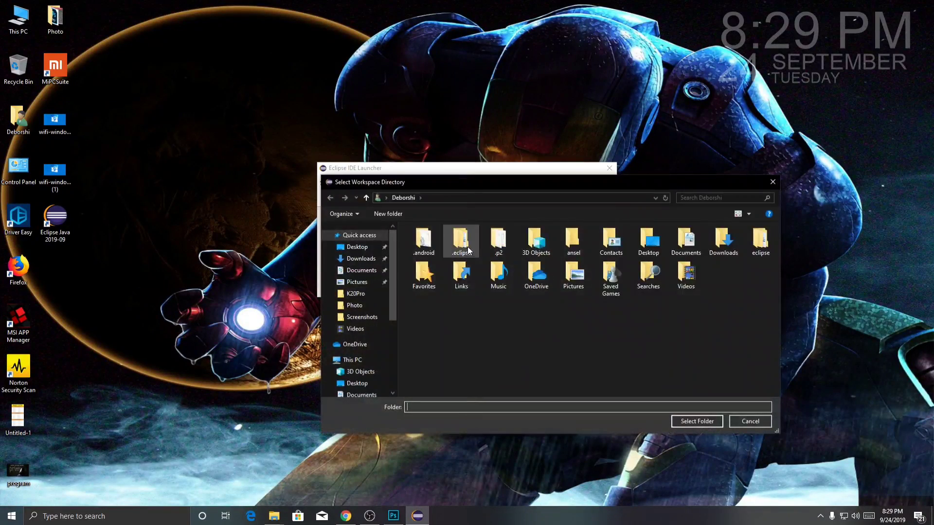
Step: Create a folder named Java on the Desktop and select it as the Eclipse workspace directory
{"action": "left_click", "coordinate": [357, 247]}
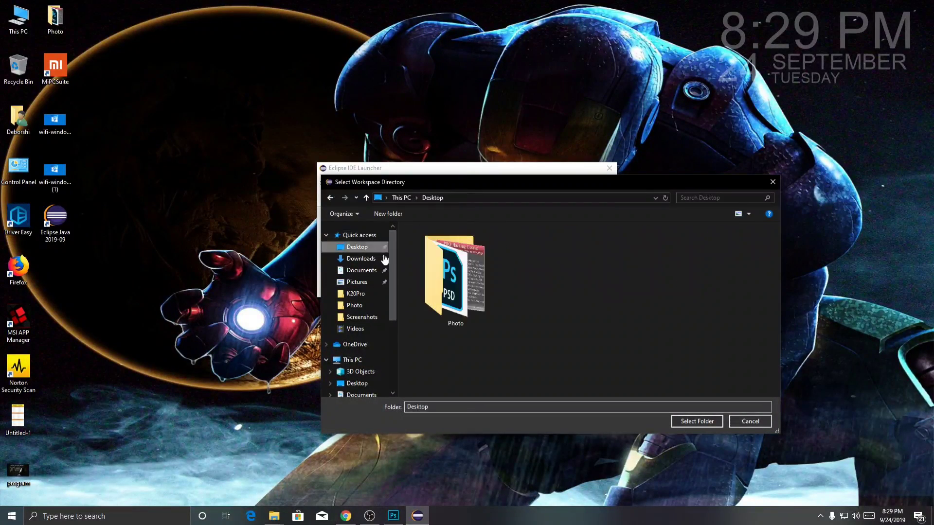
{"action": "right_click", "coordinate": [556, 231]}
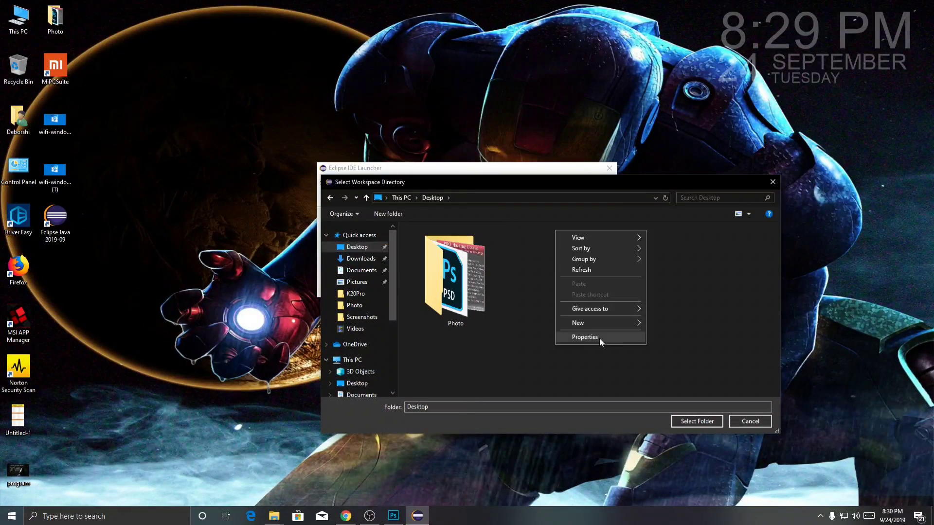
{"action": "mouse_move", "coordinate": [603, 322]}
{"action": "left_click", "coordinate": [676, 323]}
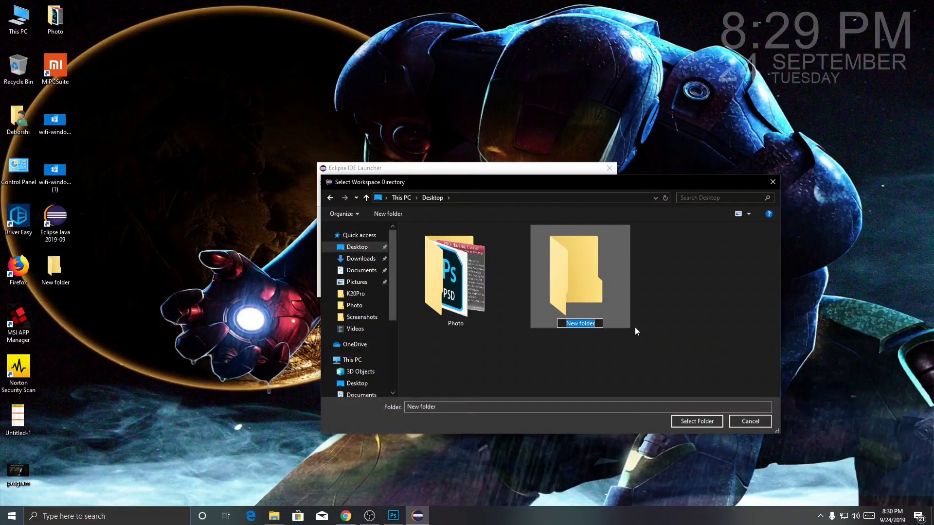
{"action": "type", "text": "Java"}
{"action": "key", "text": "Return"}
{"action": "left_click", "coordinate": [708, 422]}
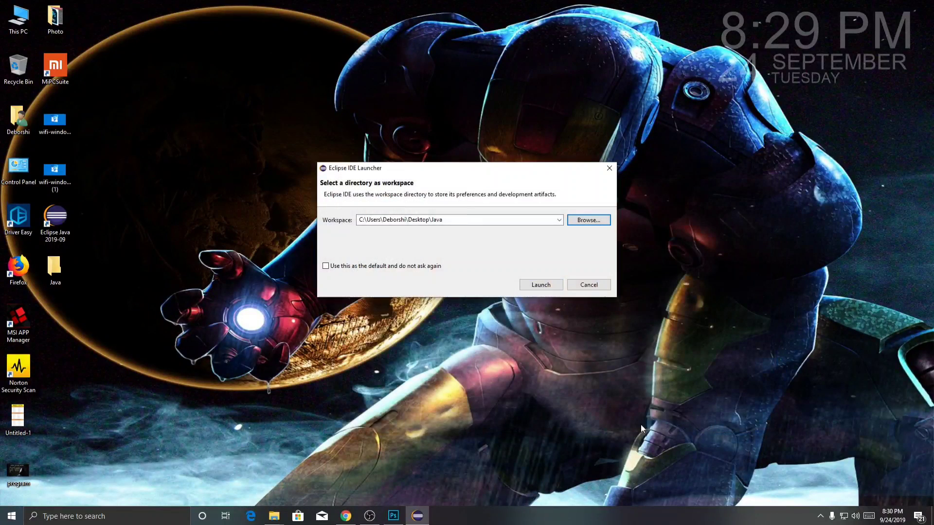
Step: Launch Eclipse with the chosen workspace, maximize its window and close the Welcome page
{"action": "left_click", "coordinate": [550, 288]}
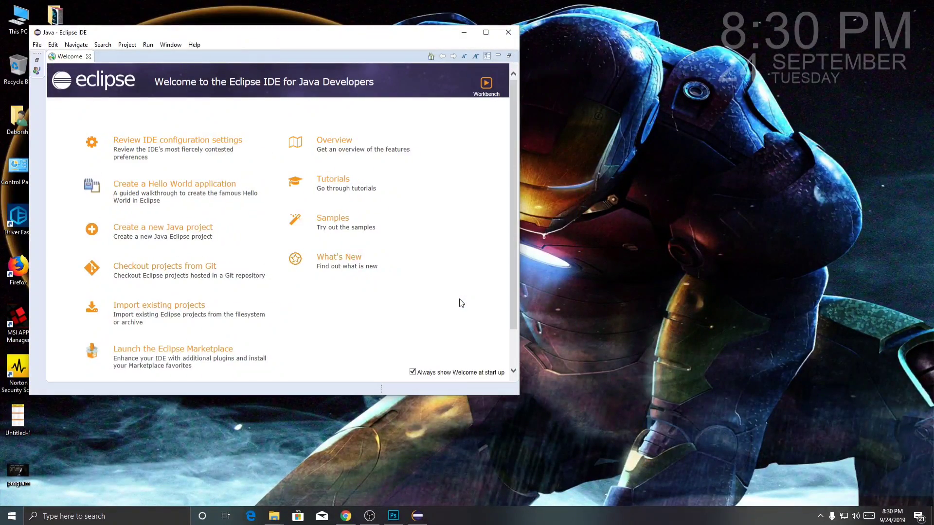
{"action": "left_click", "coordinate": [480, 32]}
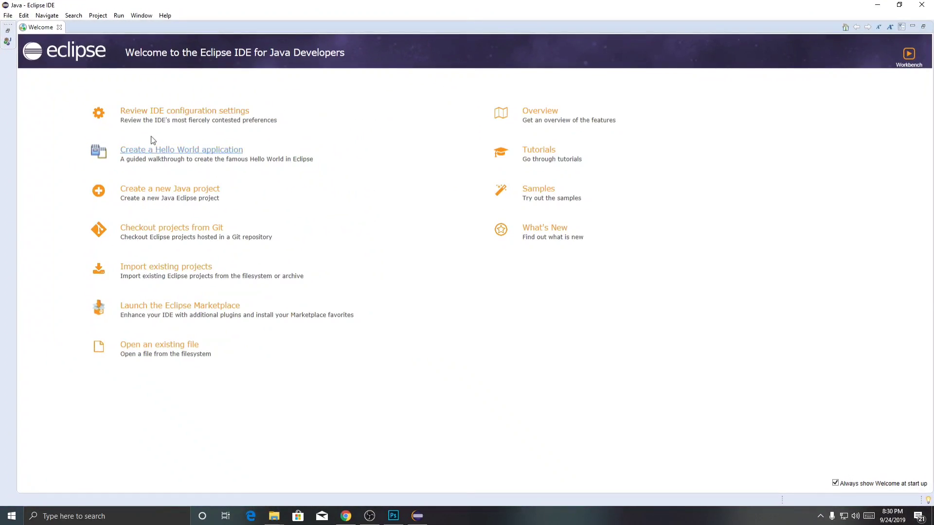
{"action": "left_click", "coordinate": [60, 27]}
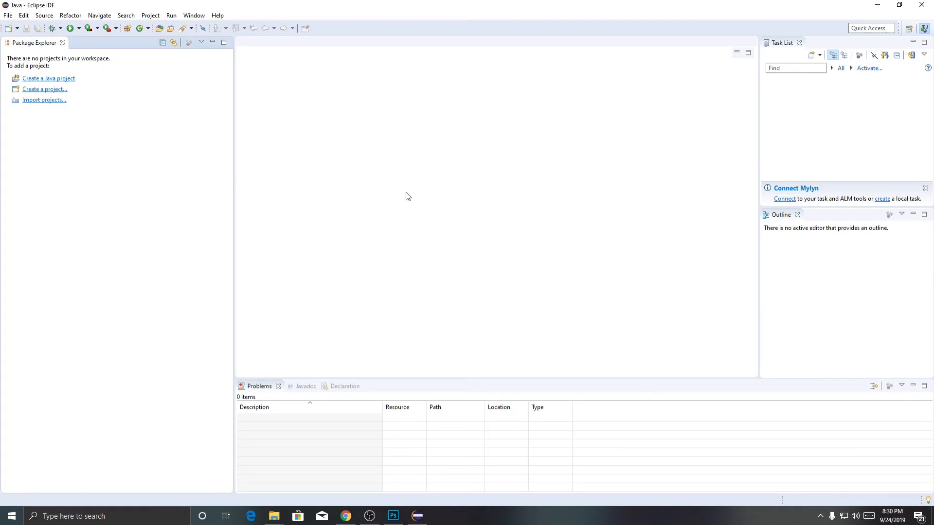